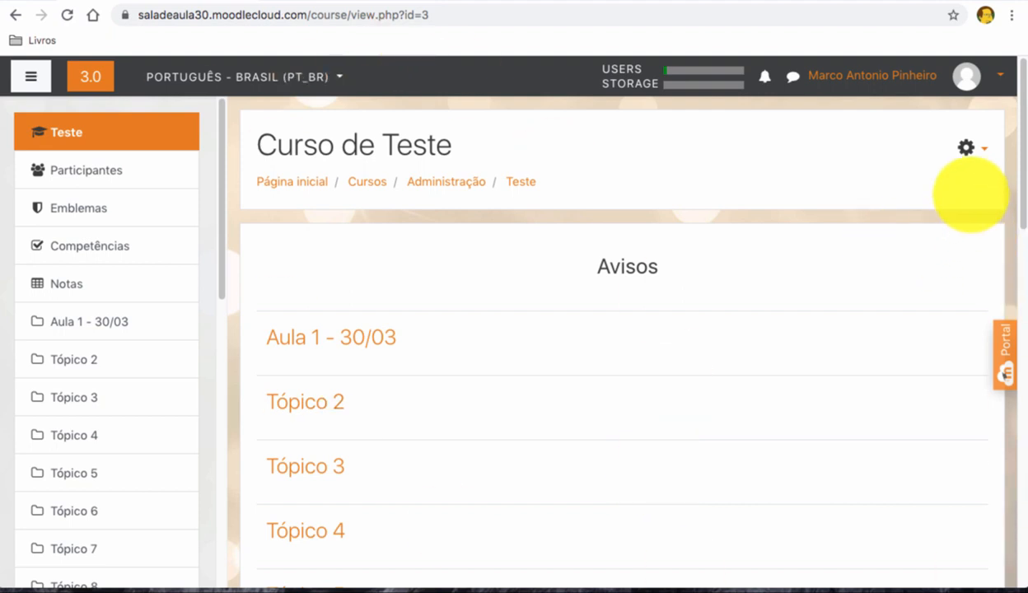
Step: Turn on editing for the course and start adding a new Fórum activity to the Avisos section
click(965, 146)
click(833, 200)
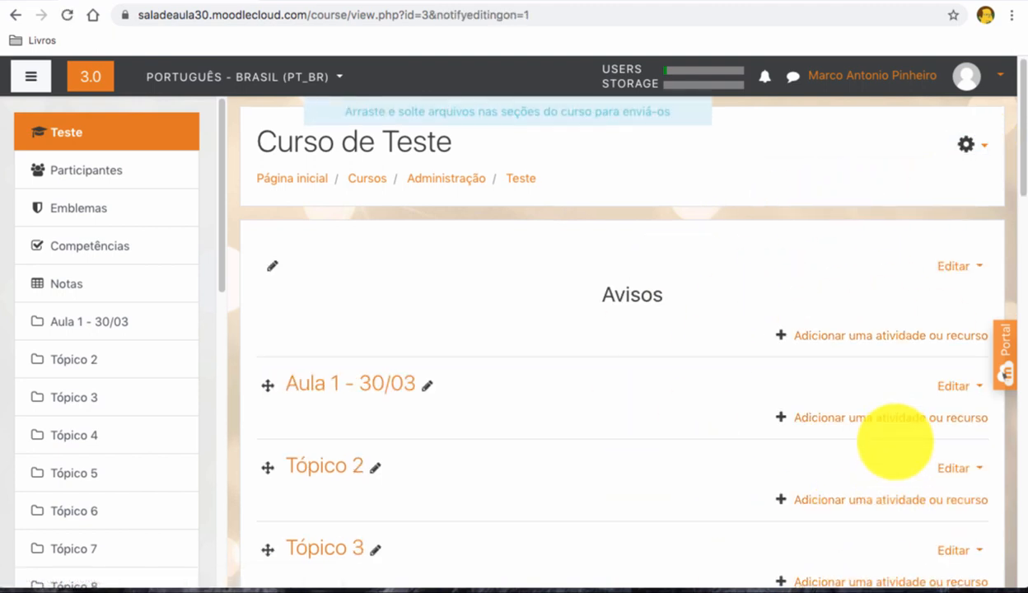
scroll(873, 430, down, 1)
scroll(686, 356, down, 1)
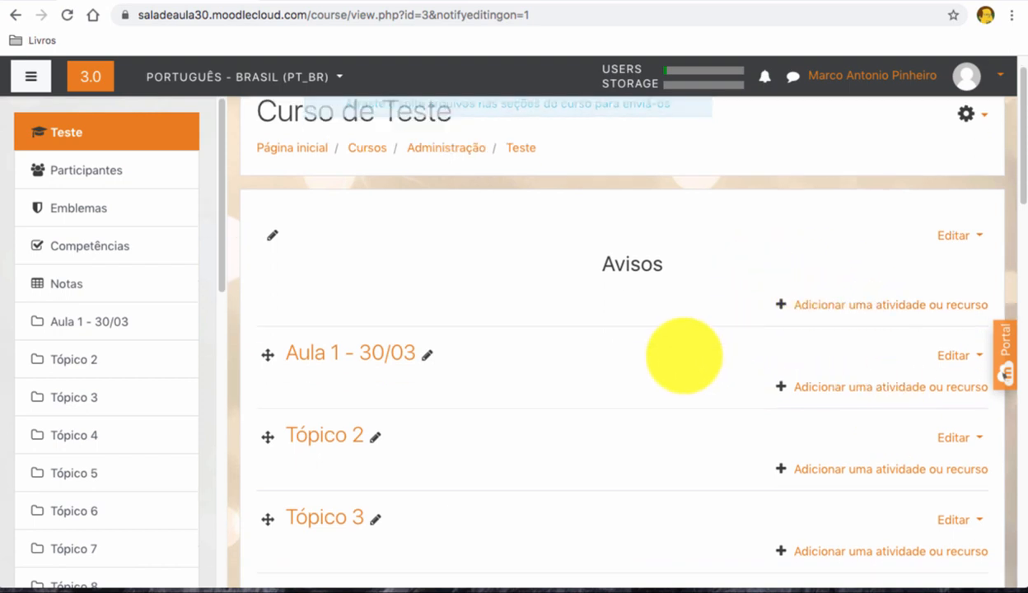
scroll(738, 379, down, 1)
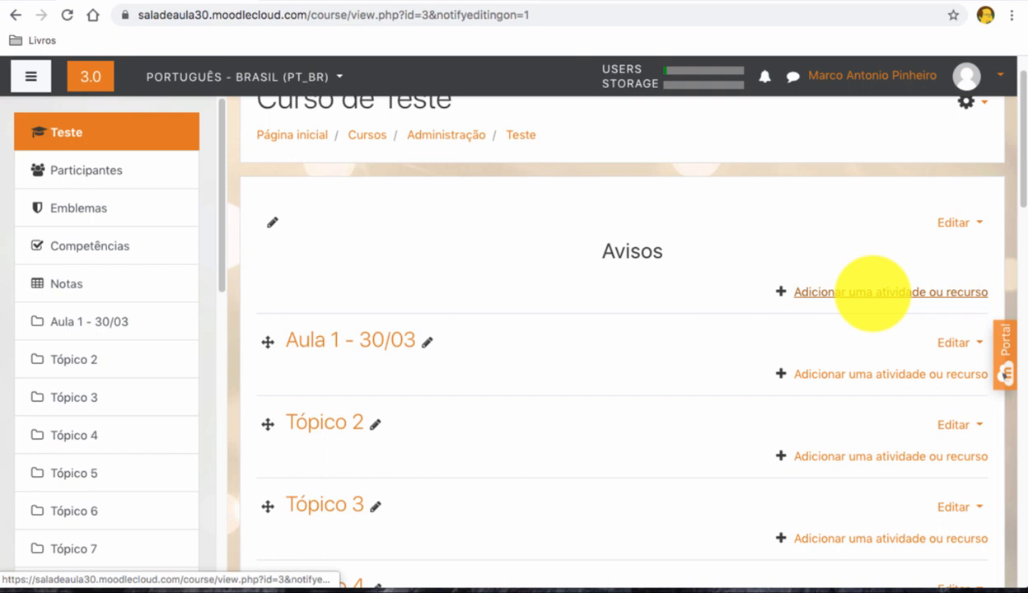
scroll(873, 293, down, 3)
click(857, 218)
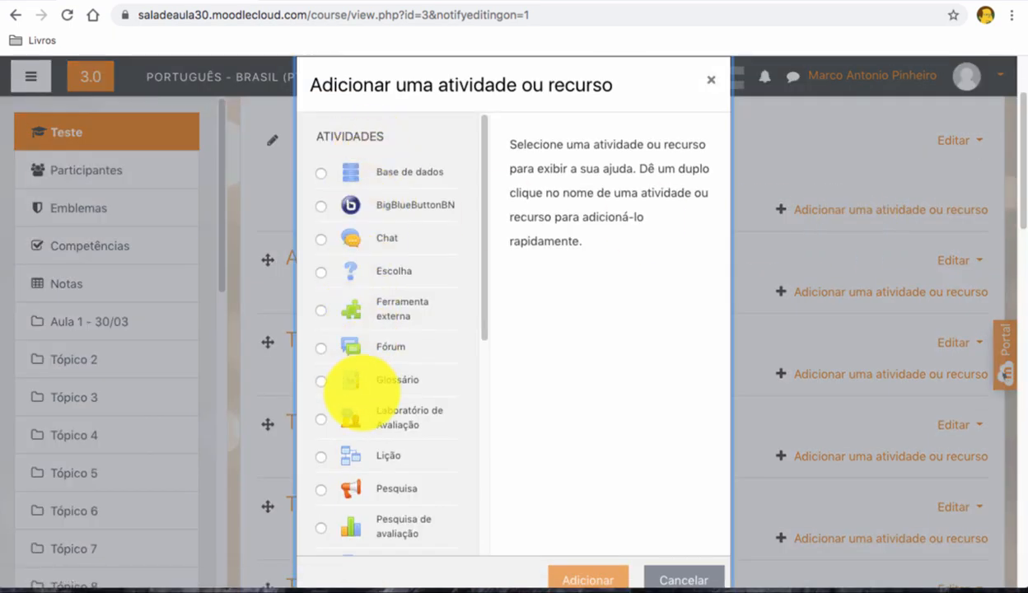
click(412, 347)
scroll(447, 379, down, 2)
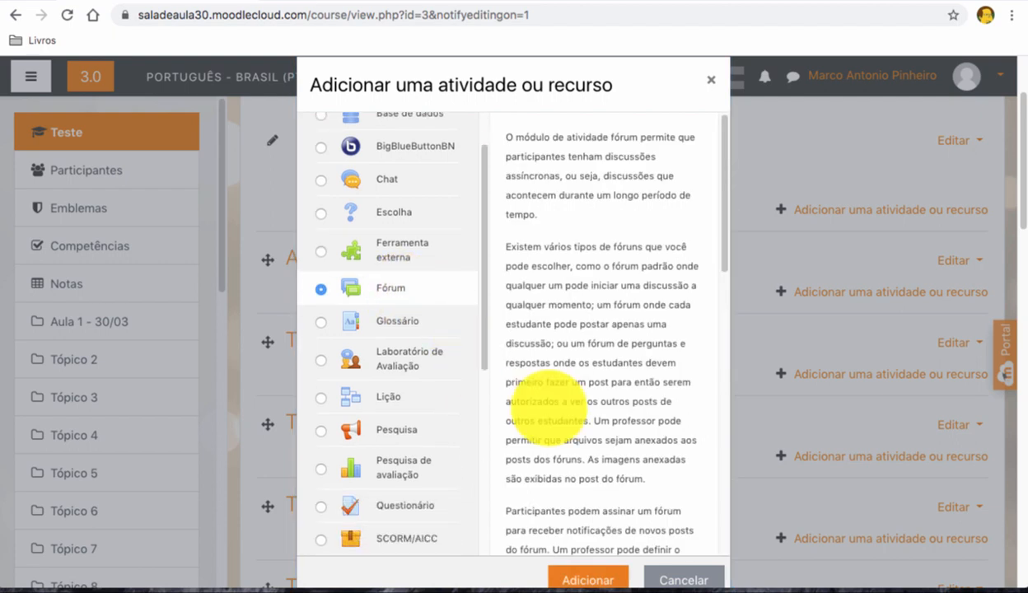
scroll(741, 519, down, 1)
click(600, 547)
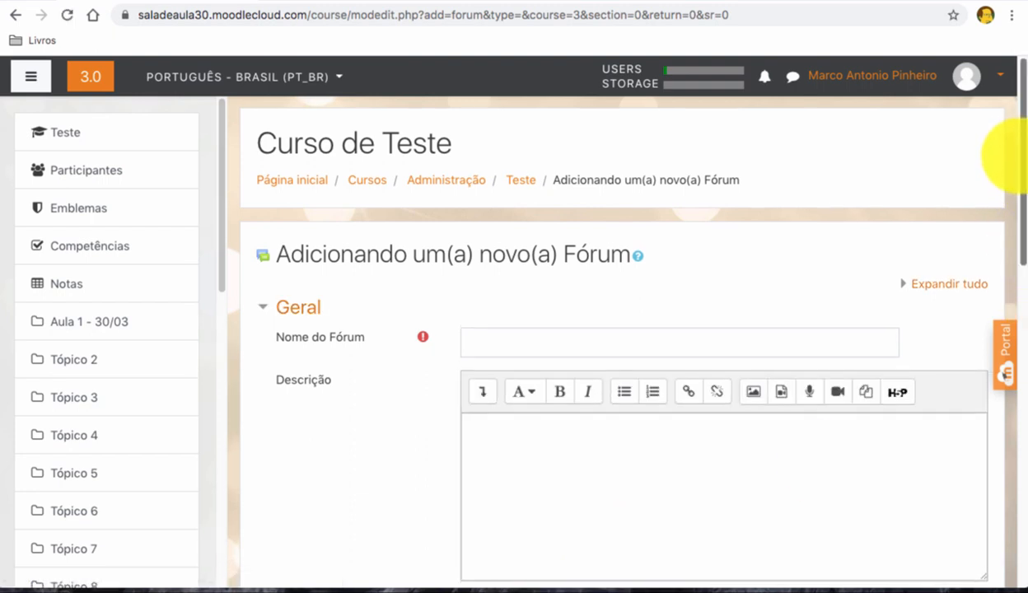
Step: Name the forum "Fórum de teste" and place the cursor in its description
scroll(1012, 154, down, 3)
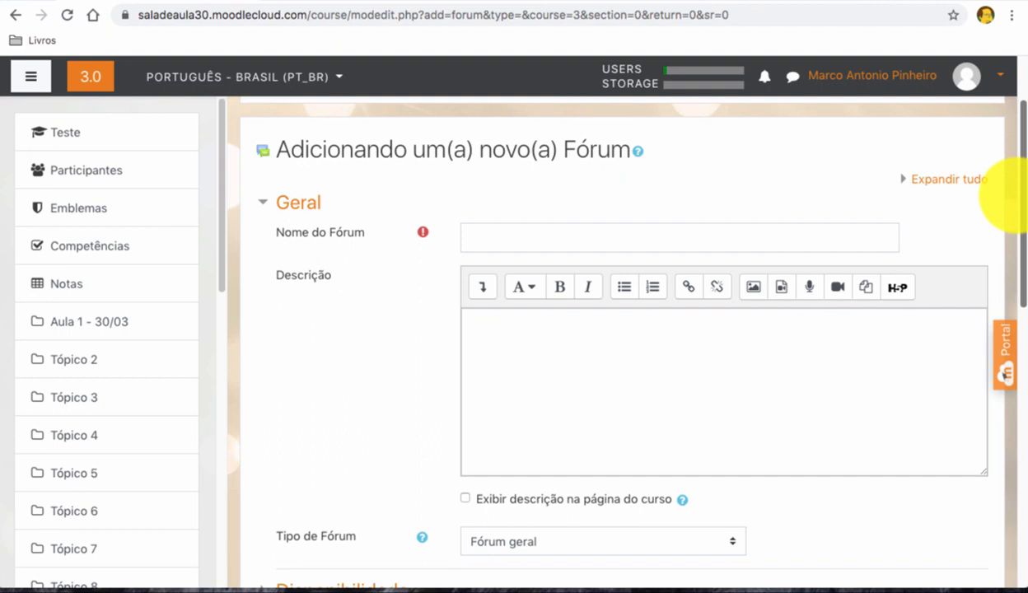
click(509, 238)
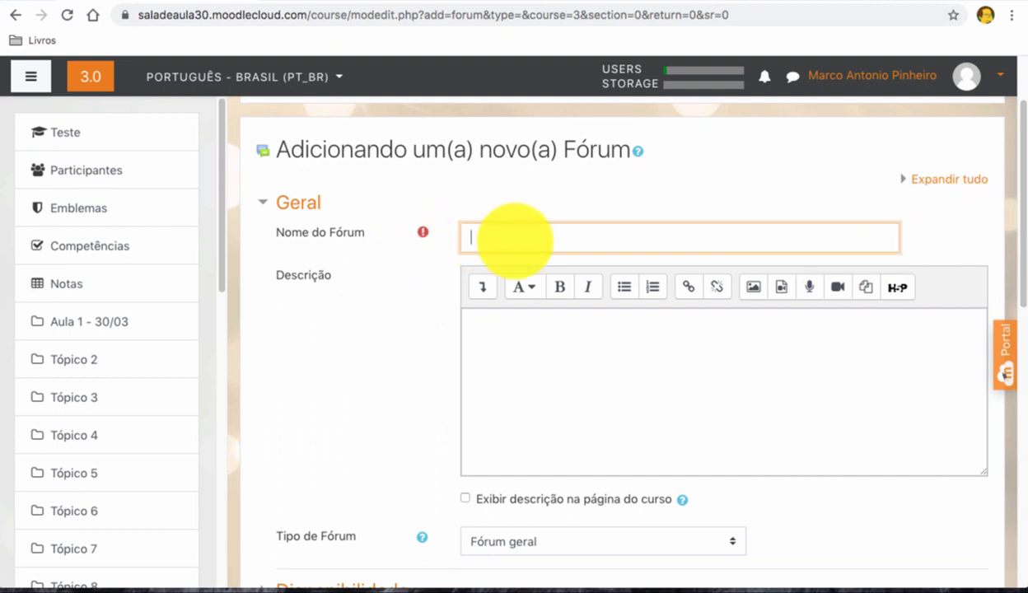
text(F)
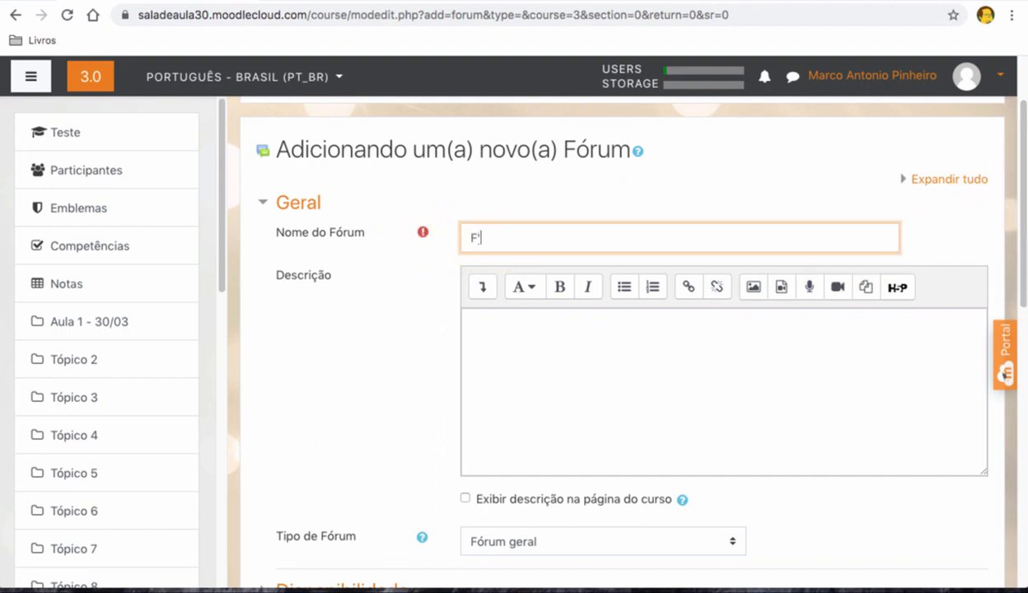
text(órum de teste)
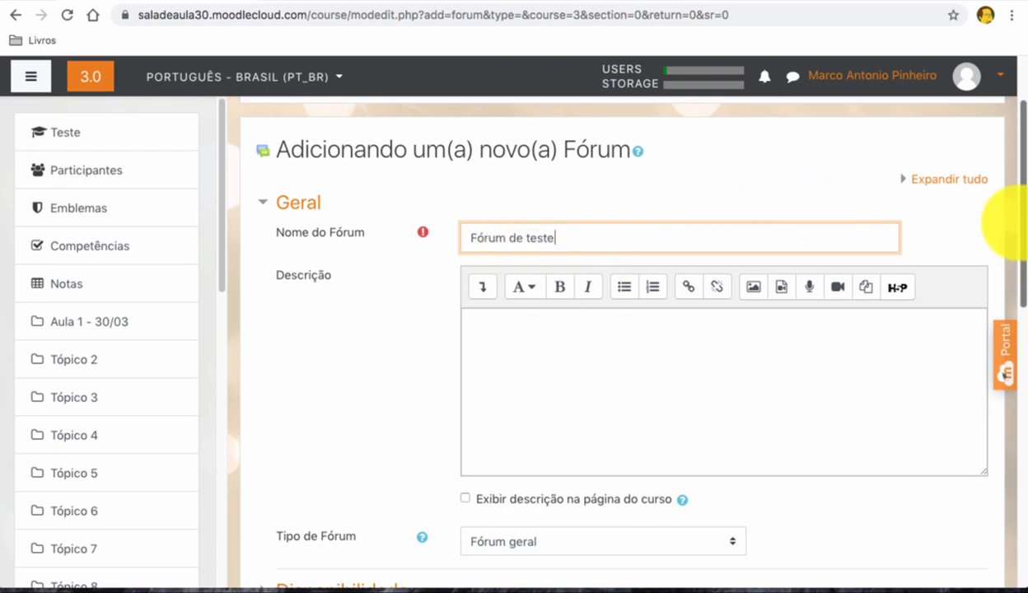
scroll(1009, 222, down, 1)
click(564, 306)
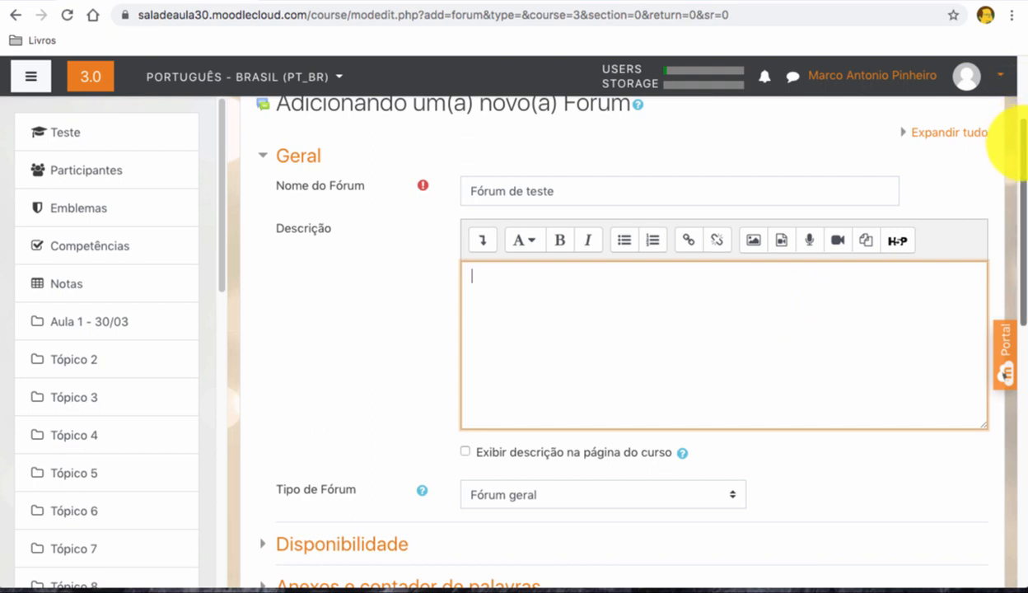
Step: Examine the forum types available under Tipo de Fórum
scroll(1015, 147, down, 5)
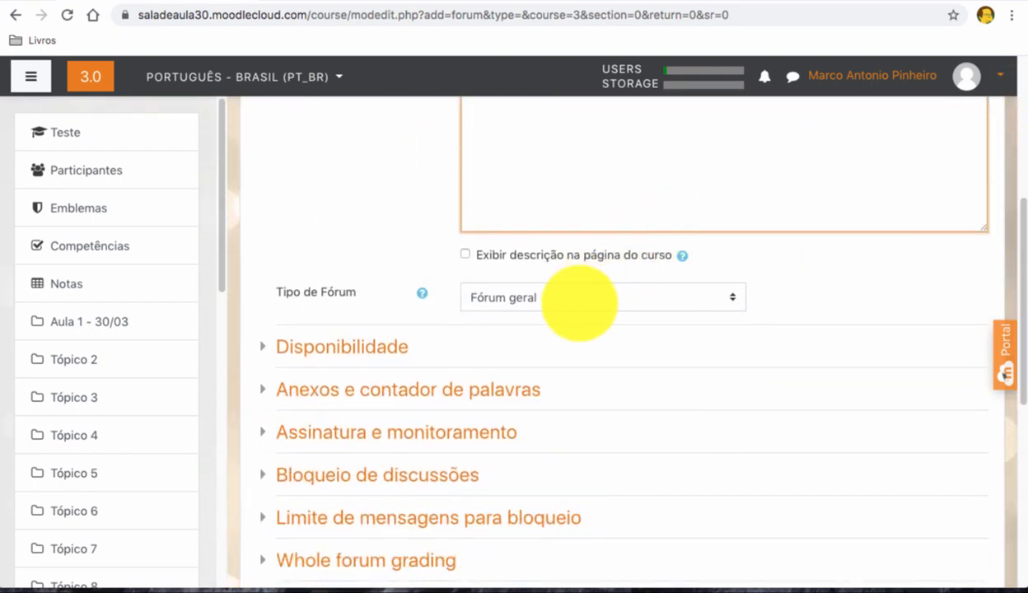
click(582, 297)
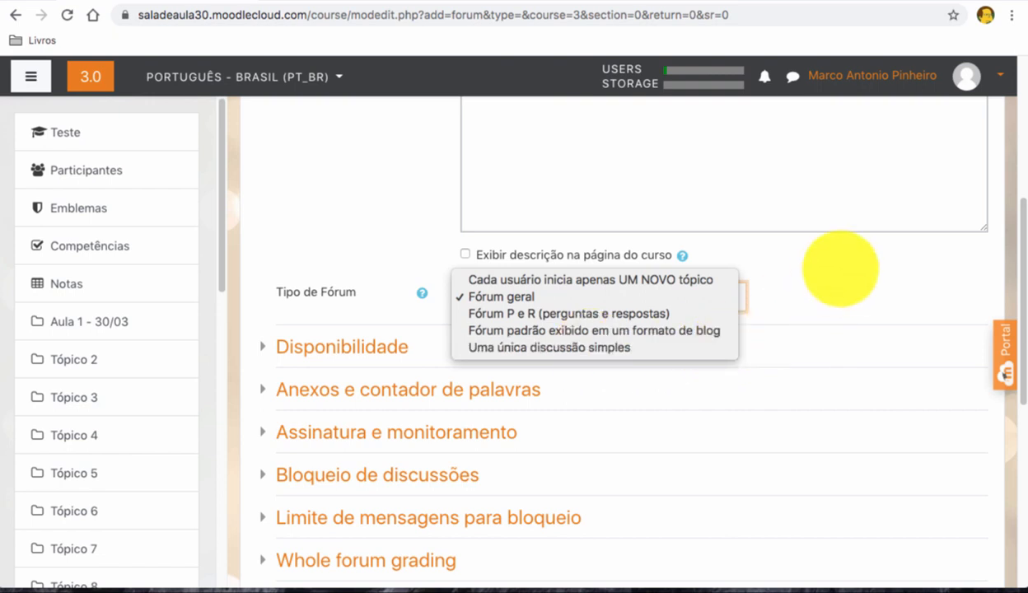
click(841, 268)
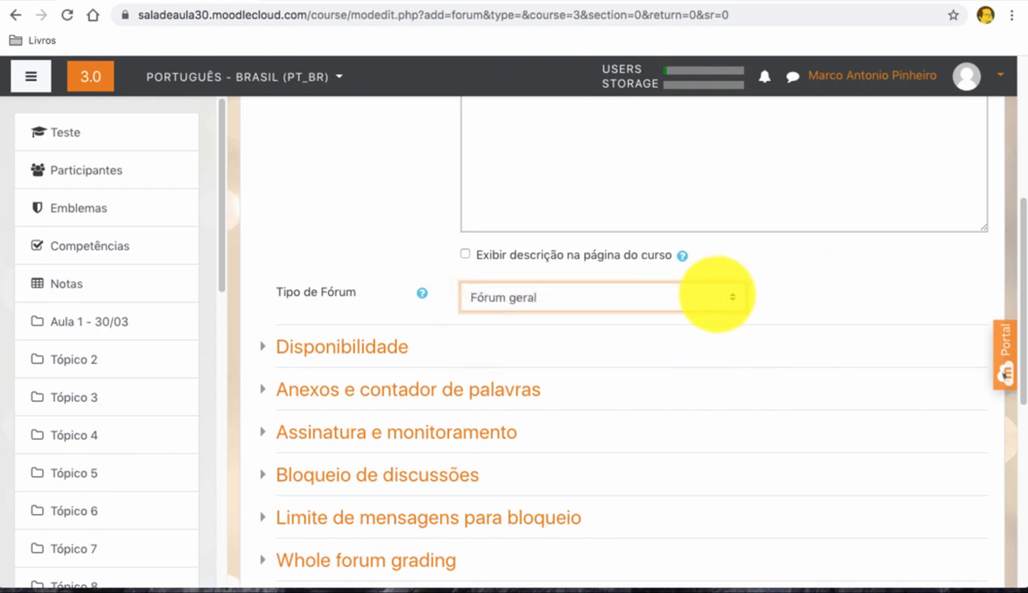
click(861, 293)
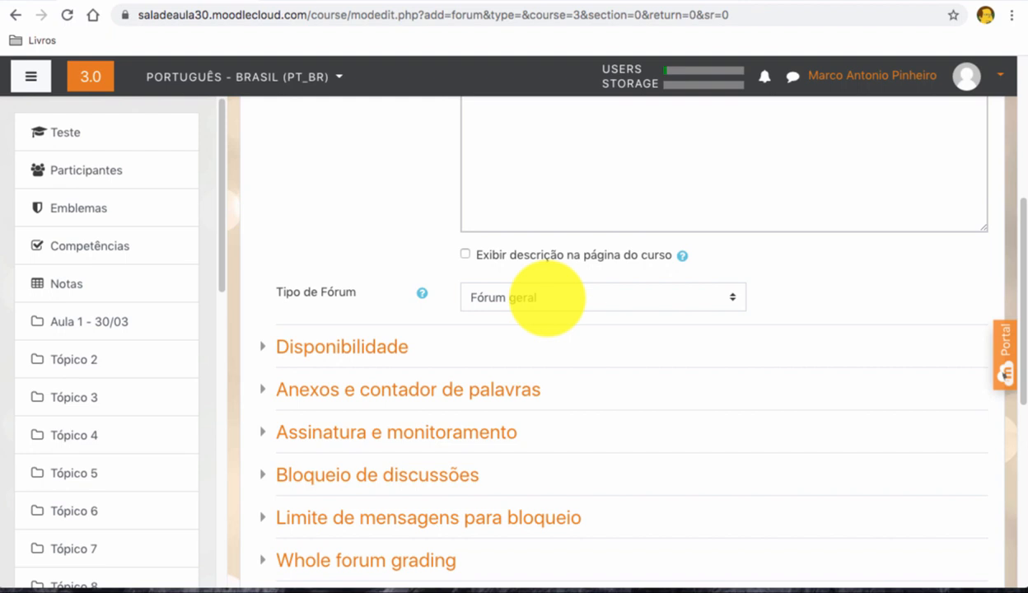
Step: Try the forum types Uma única discussão simples and Fórum P e R (perguntas e respostas), and set the type back to Fórum geral
click(546, 298)
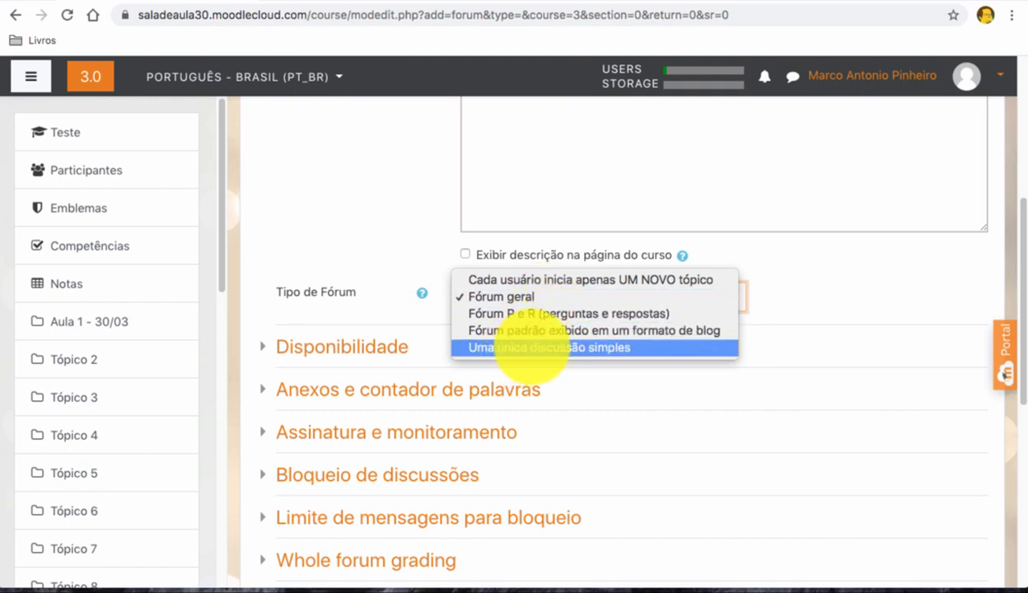
click(532, 348)
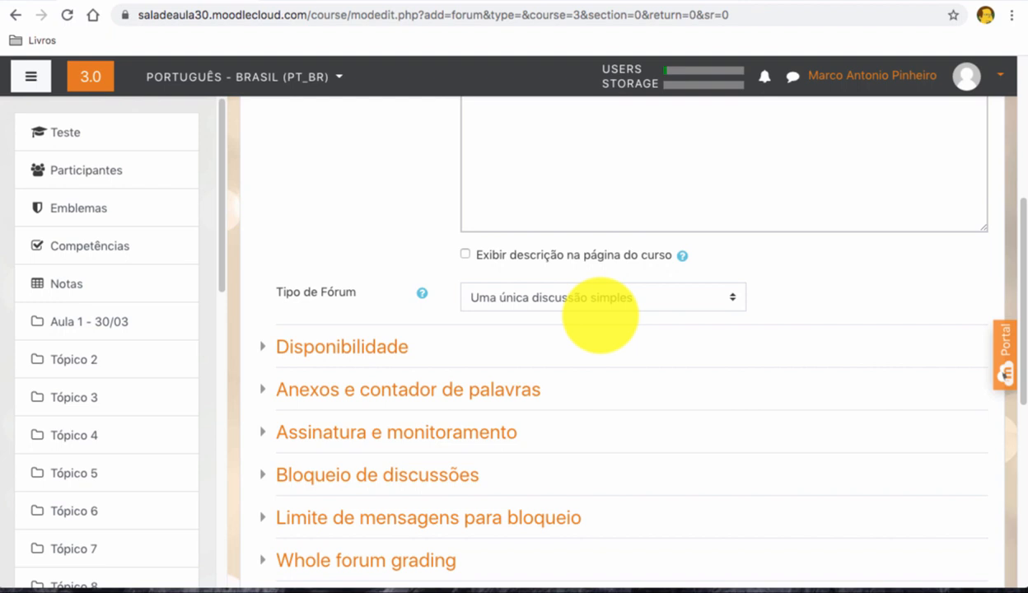
click(627, 302)
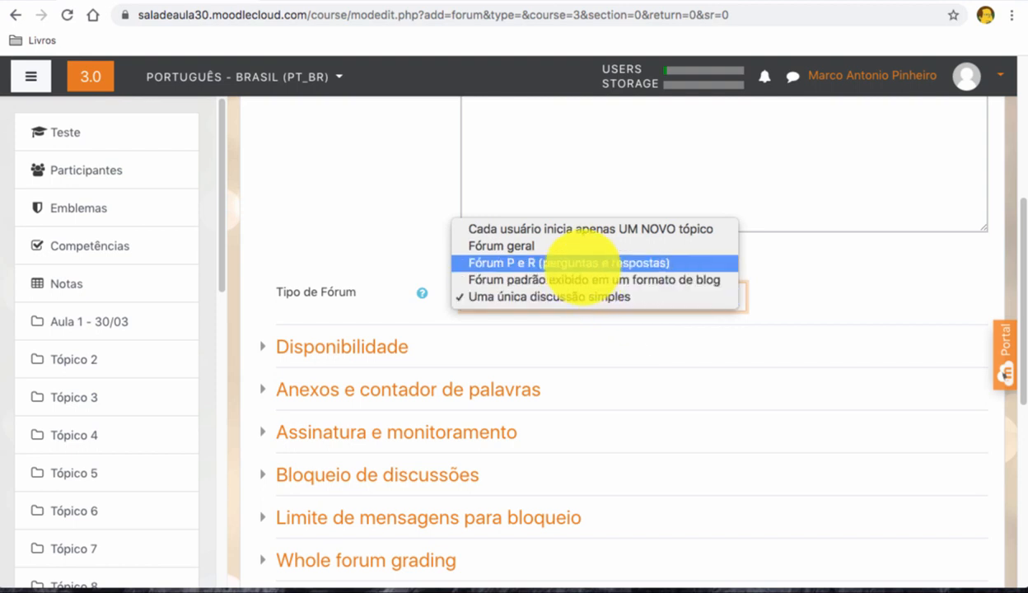
click(579, 261)
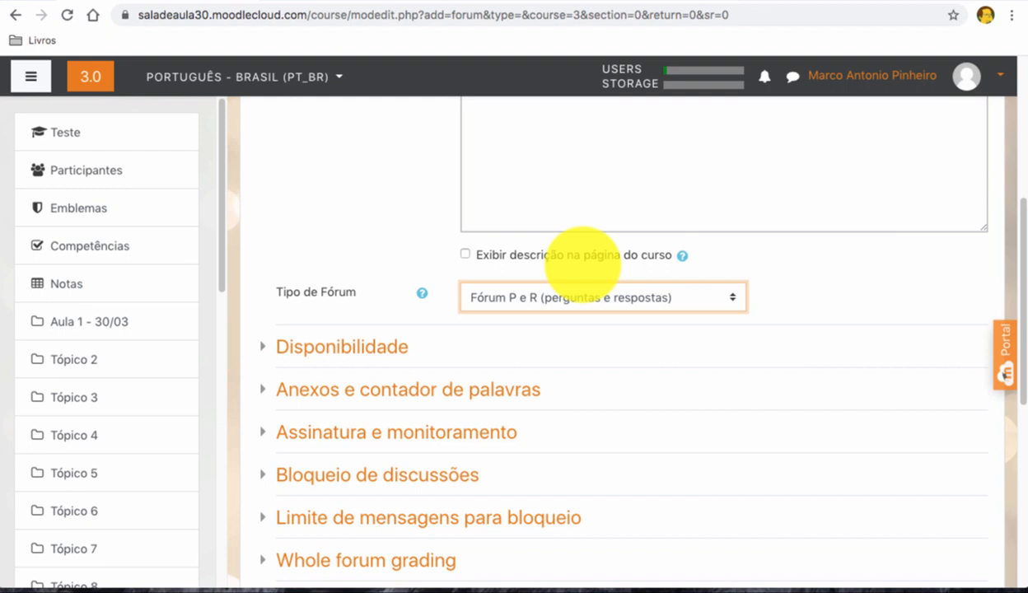
click(588, 298)
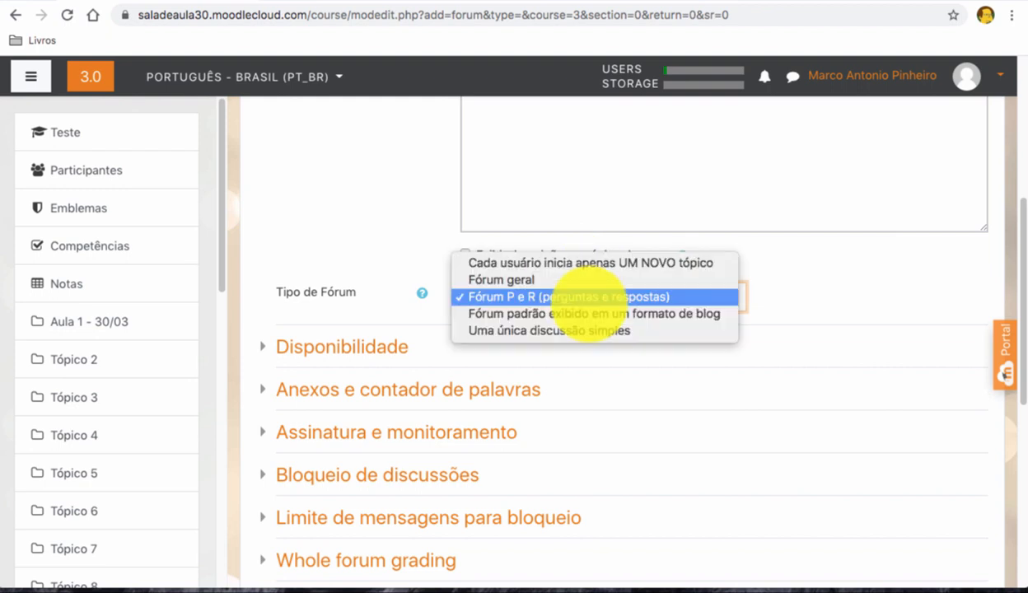
click(560, 279)
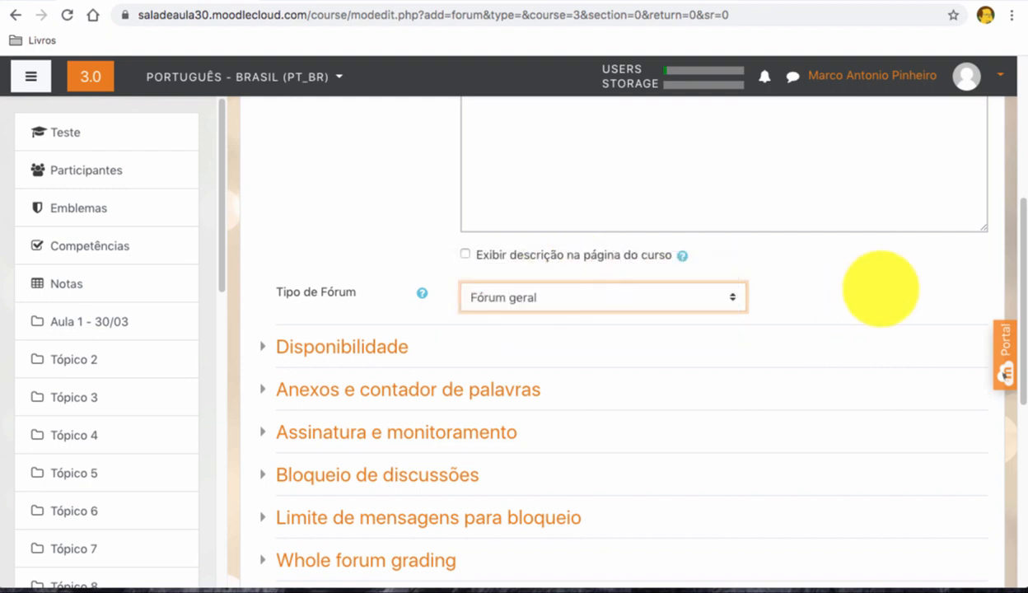
Step: Enable the forum's Data de entrega under Disponibilidade and set its month to maio
scroll(878, 287, down, 3)
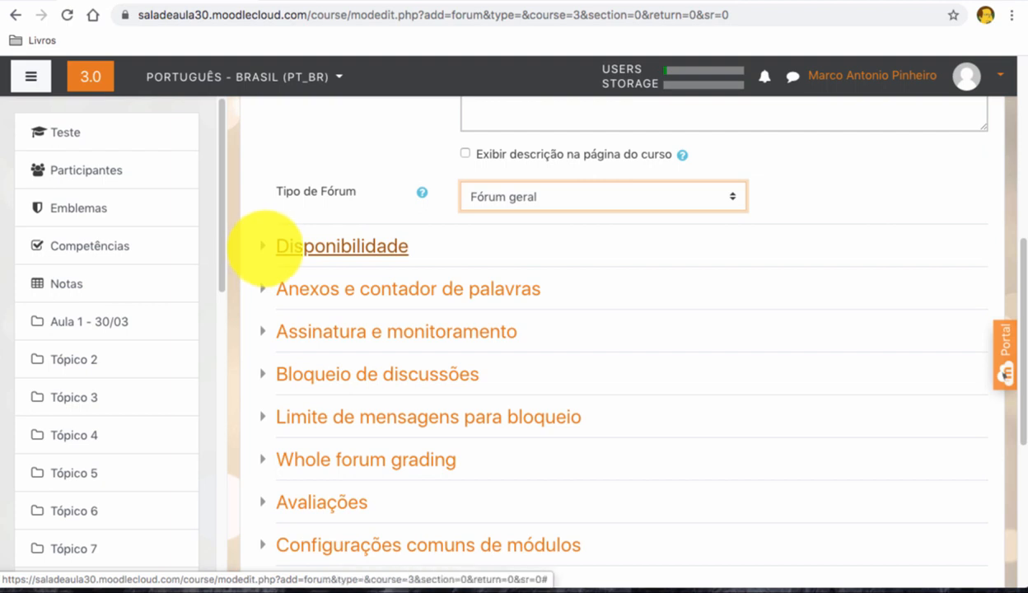
click(262, 245)
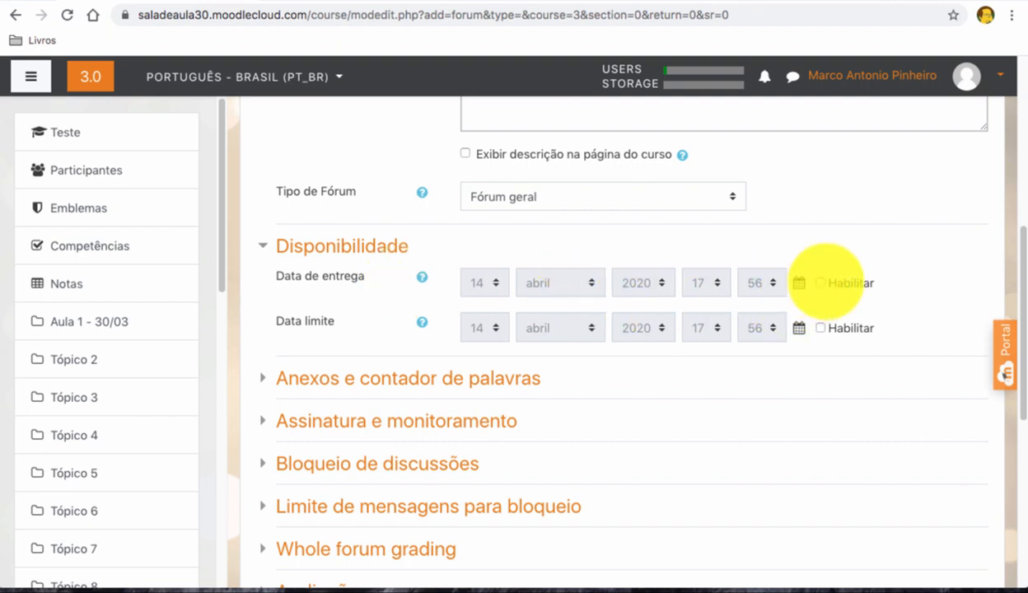
click(820, 283)
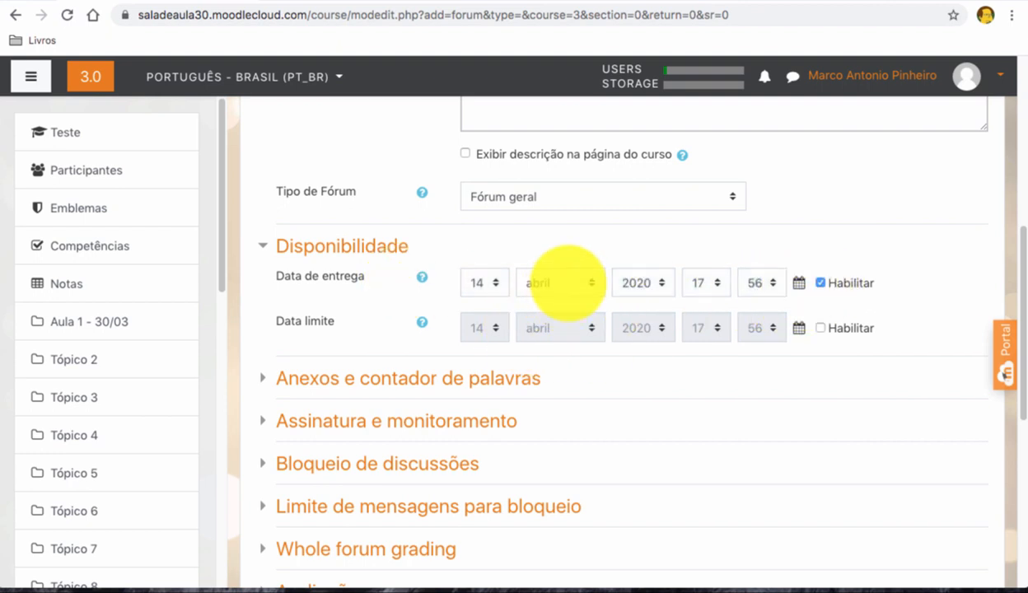
click(562, 283)
click(561, 298)
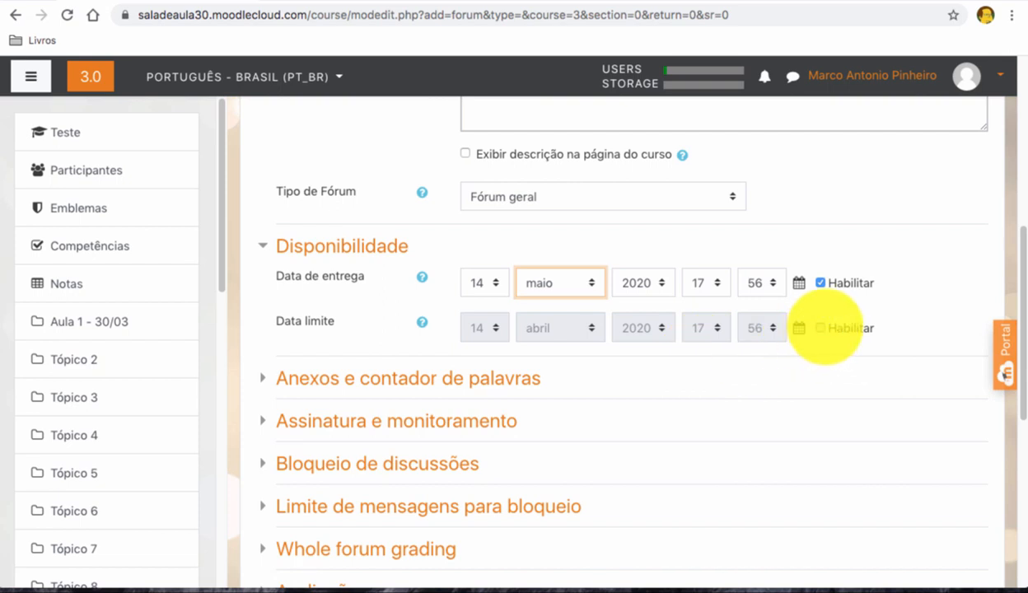
Step: Try enabling the Data limite with day 16 and month maio, and disable it again
click(820, 328)
click(550, 328)
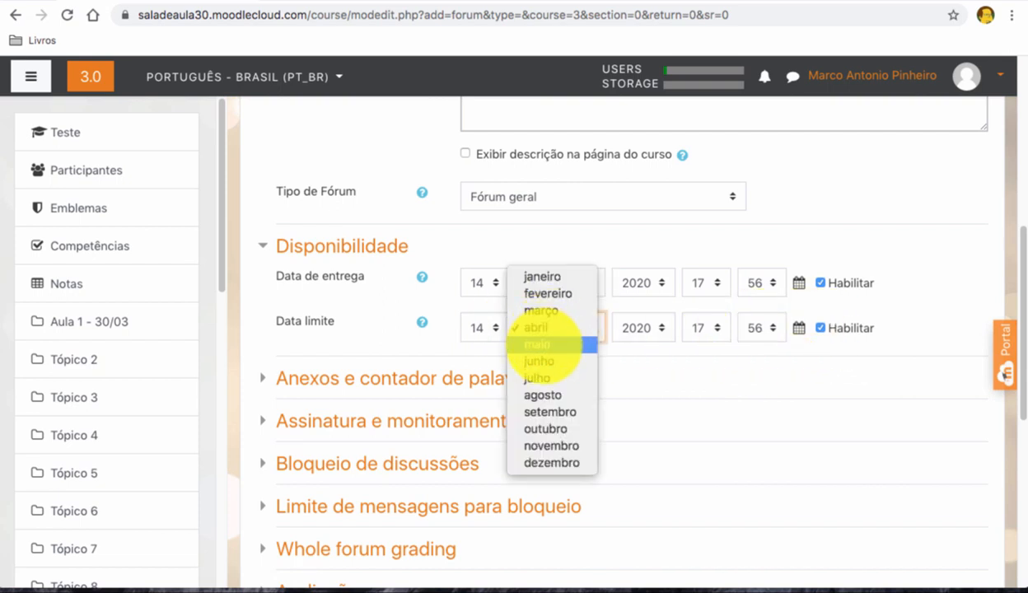
click(543, 344)
click(495, 329)
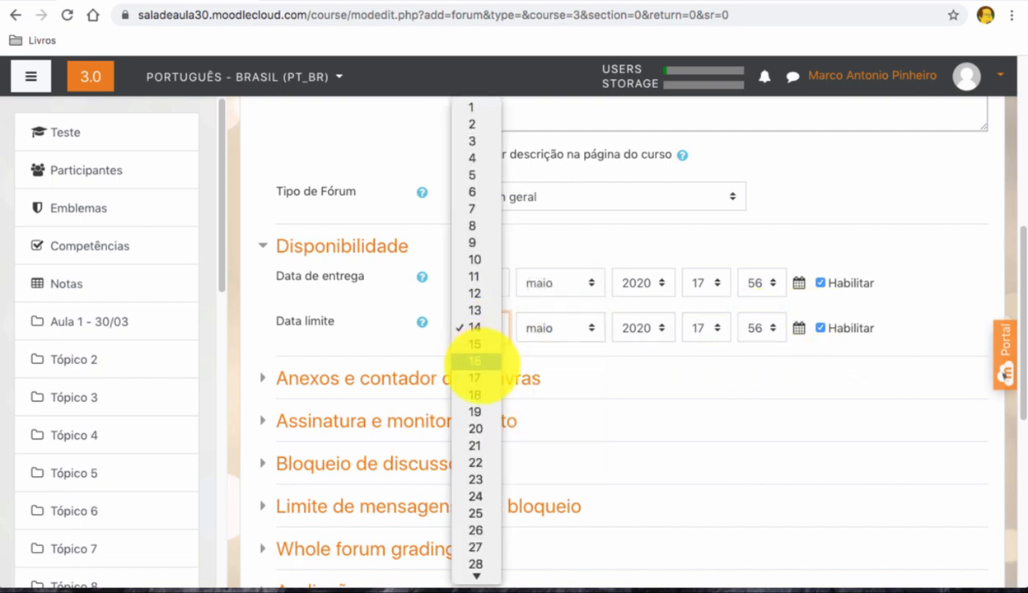
click(478, 361)
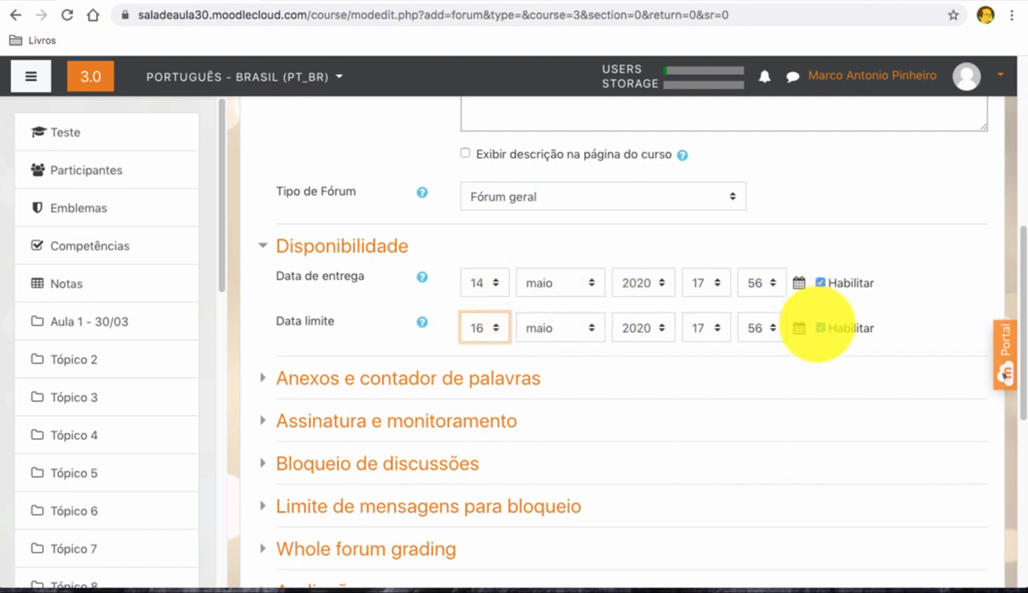
click(820, 328)
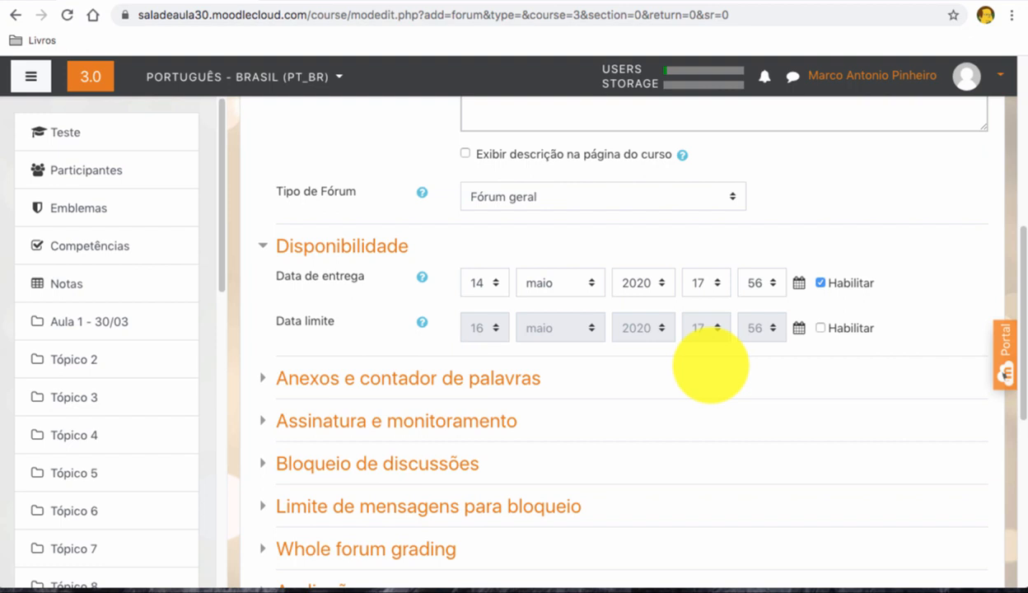
Step: Expand the Avaliações section of the forum settings and set Tipo agregado to Soma das avaliações
scroll(710, 368, down, 1)
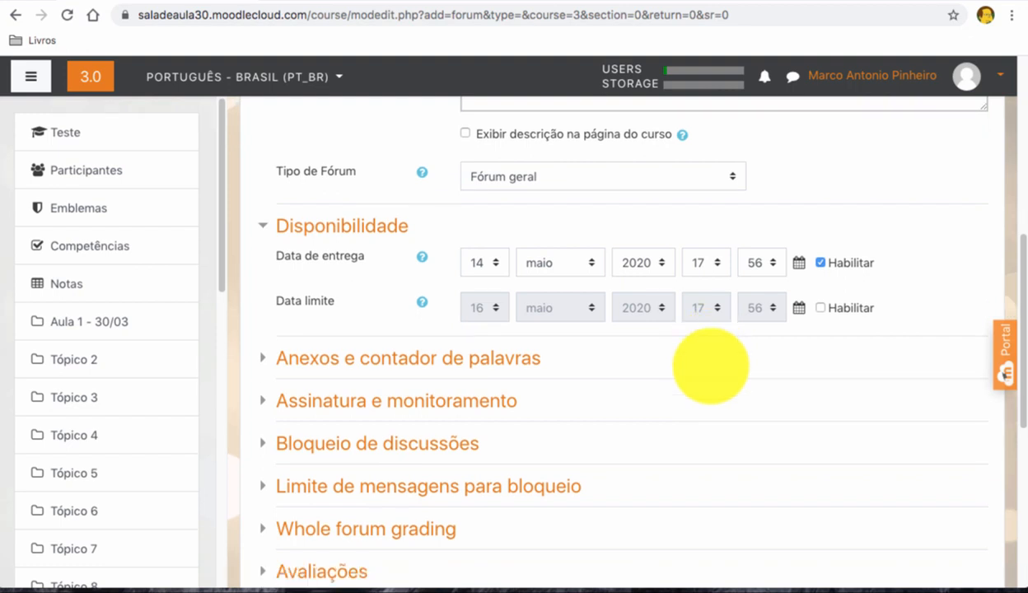
scroll(710, 368, down, 1)
scroll(710, 367, down, 2)
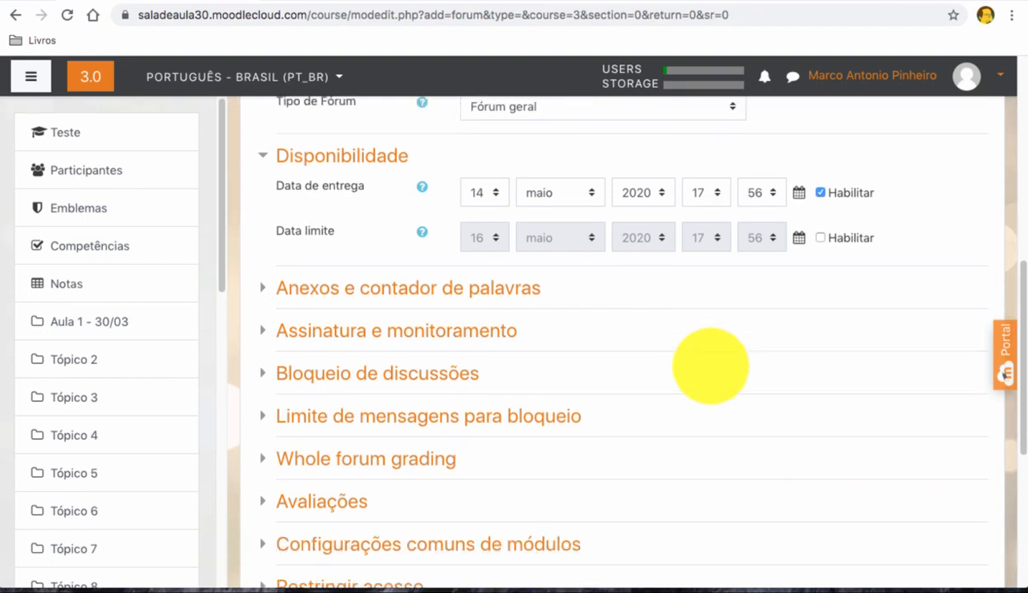
scroll(710, 367, down, 5)
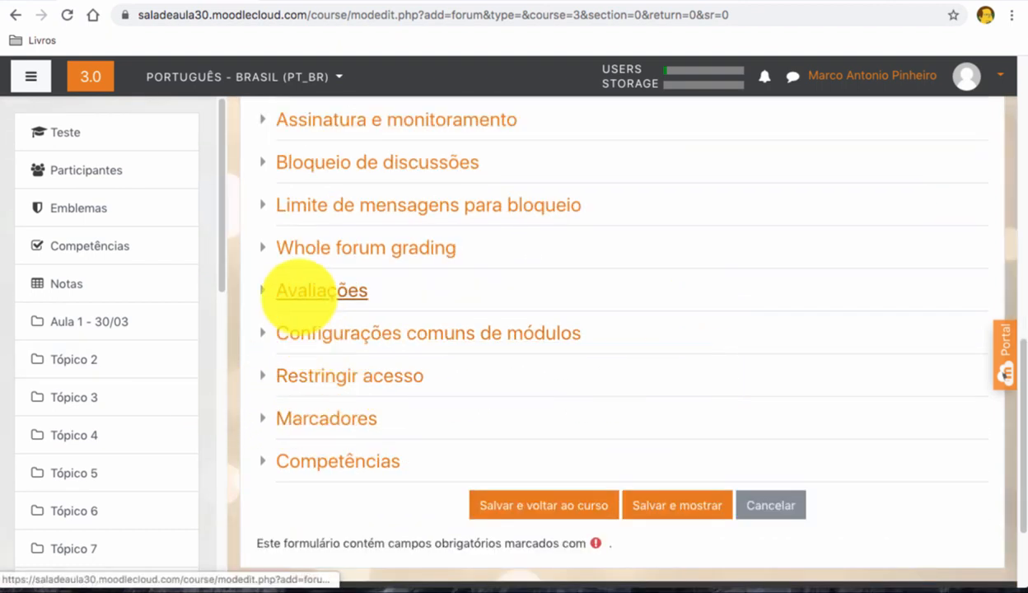
click(293, 294)
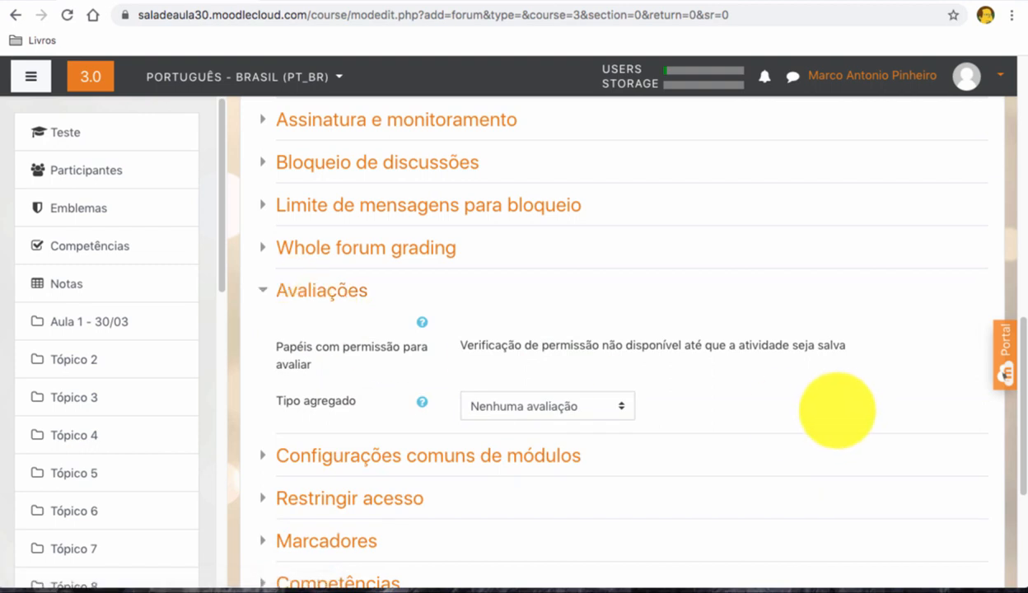
scroll(838, 409, down, 2)
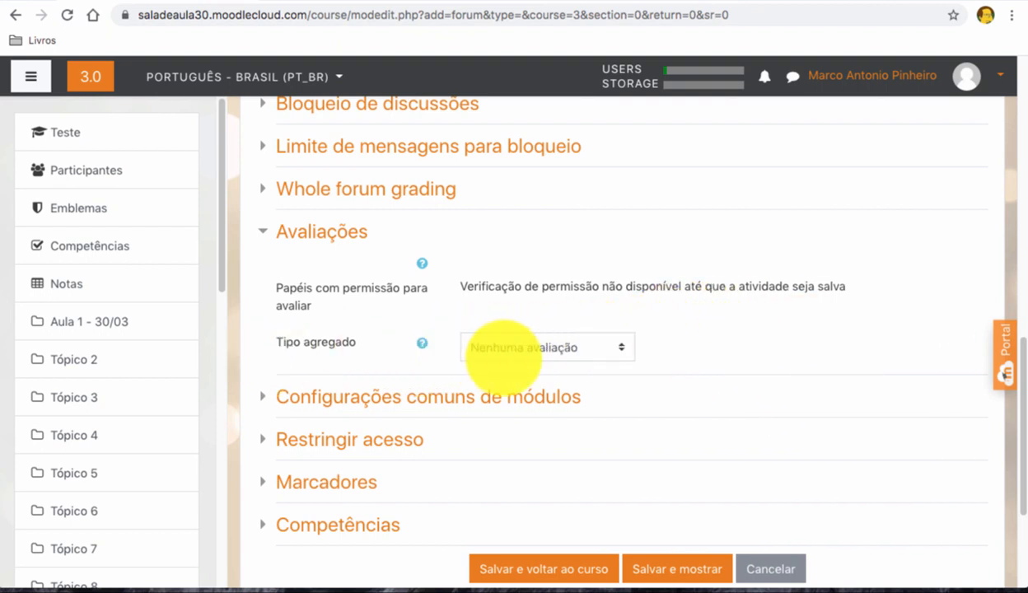
click(556, 347)
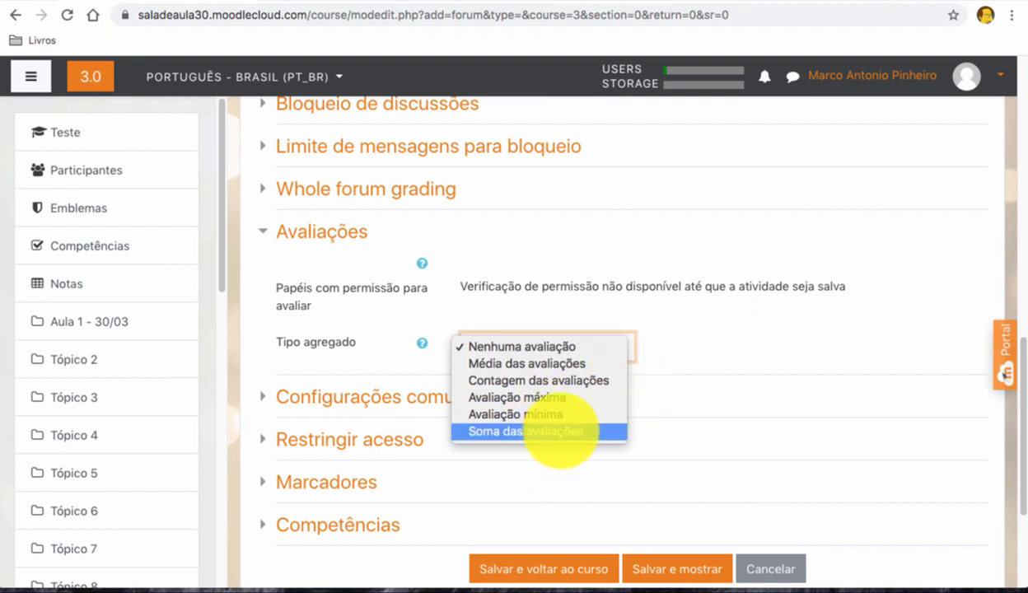
click(558, 432)
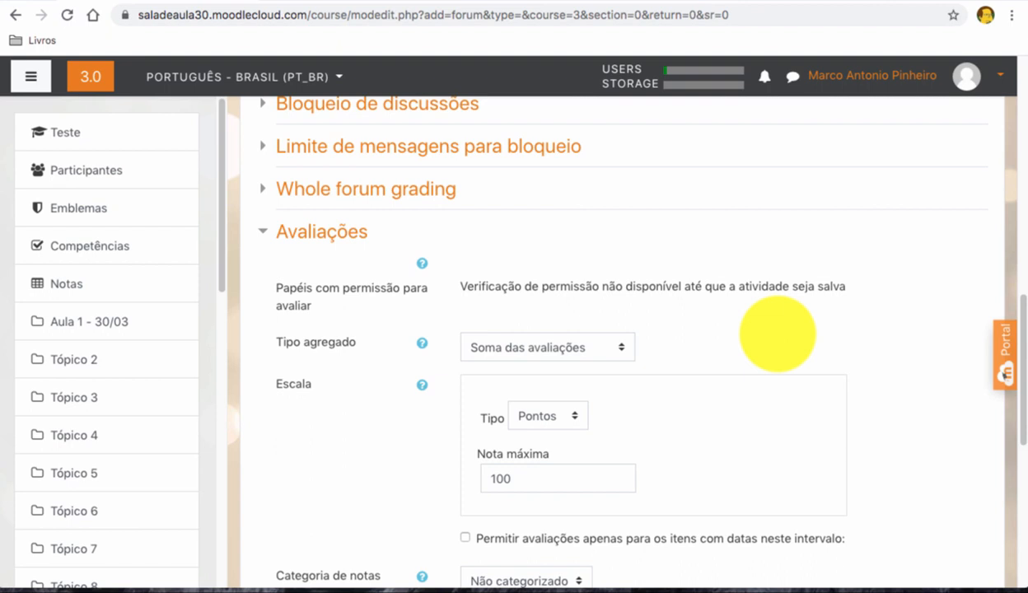
Step: Change the forum's Tipo agregado under Avaliações to Média das avaliações
click(558, 346)
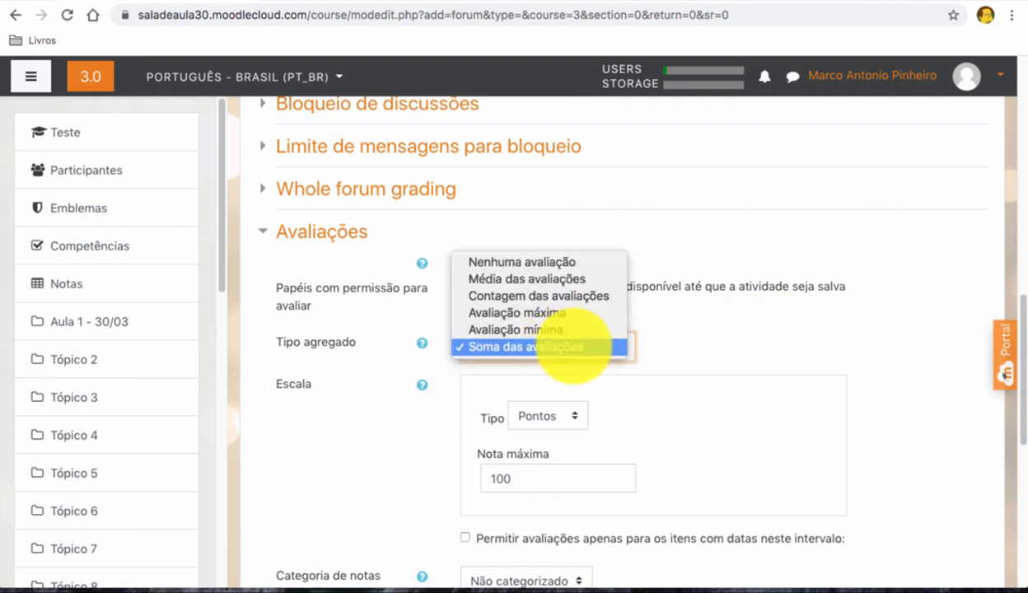
click(709, 342)
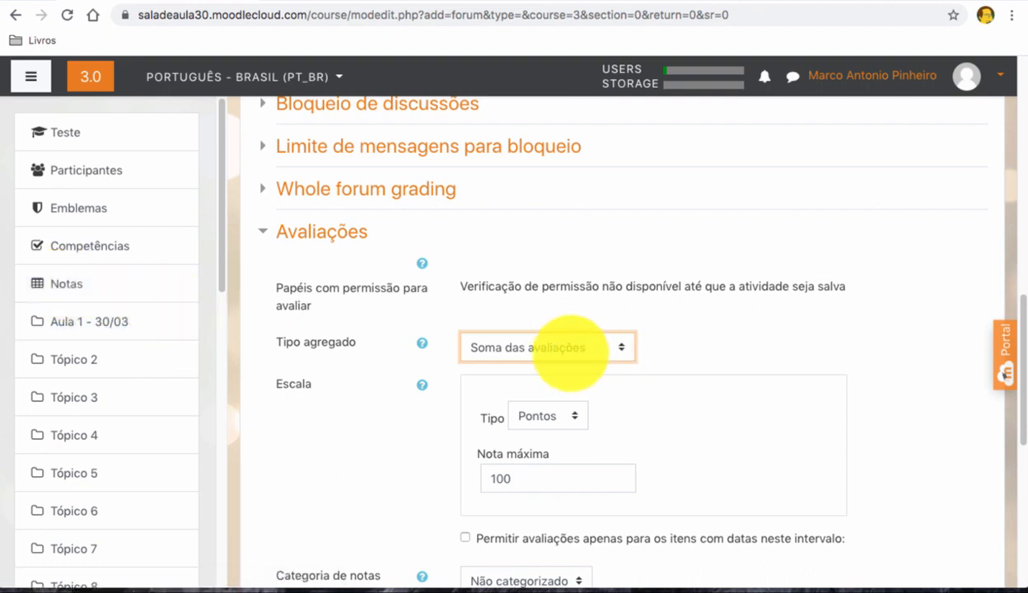
click(568, 347)
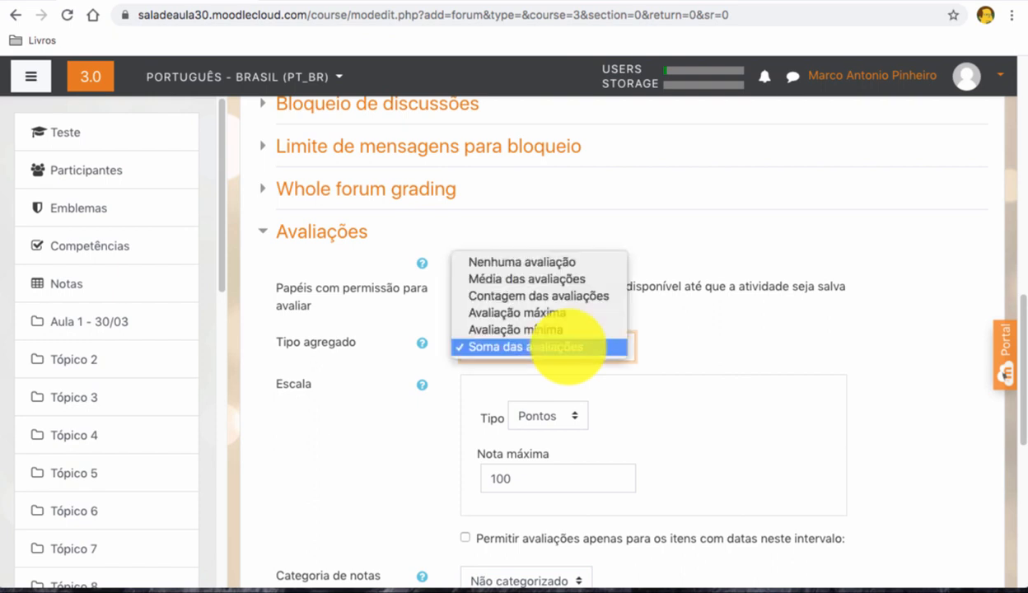
click(529, 278)
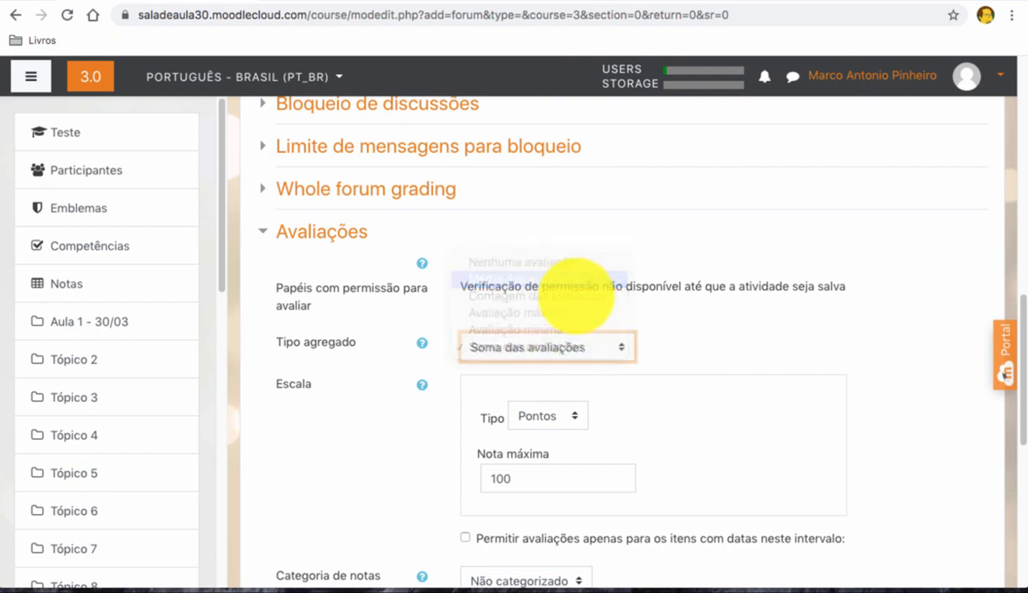
click(761, 334)
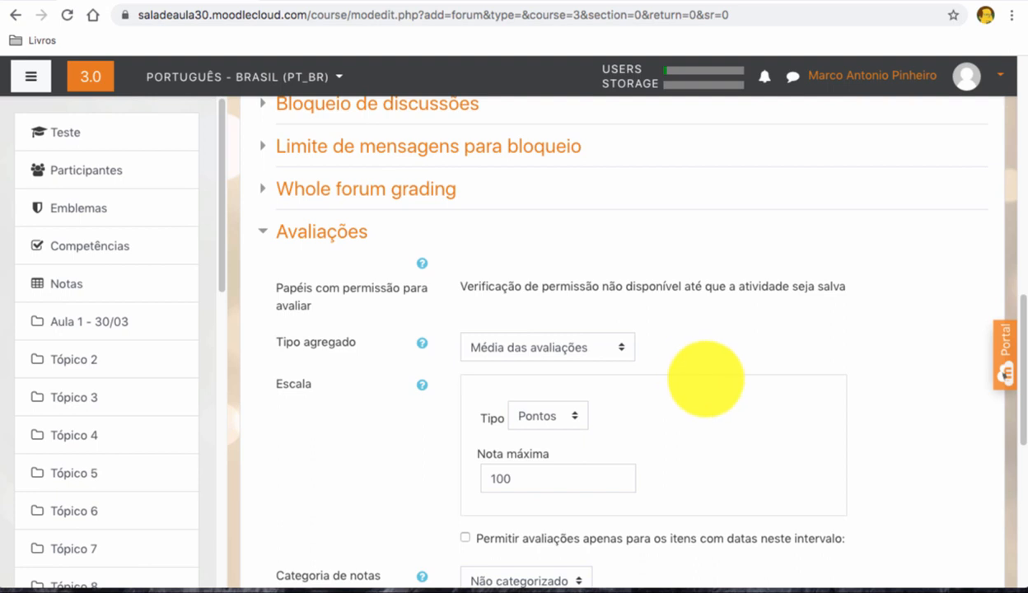
Step: Keep the rating scale type as Pontos and set its Nota máxima to 10
scroll(863, 358, down, 2)
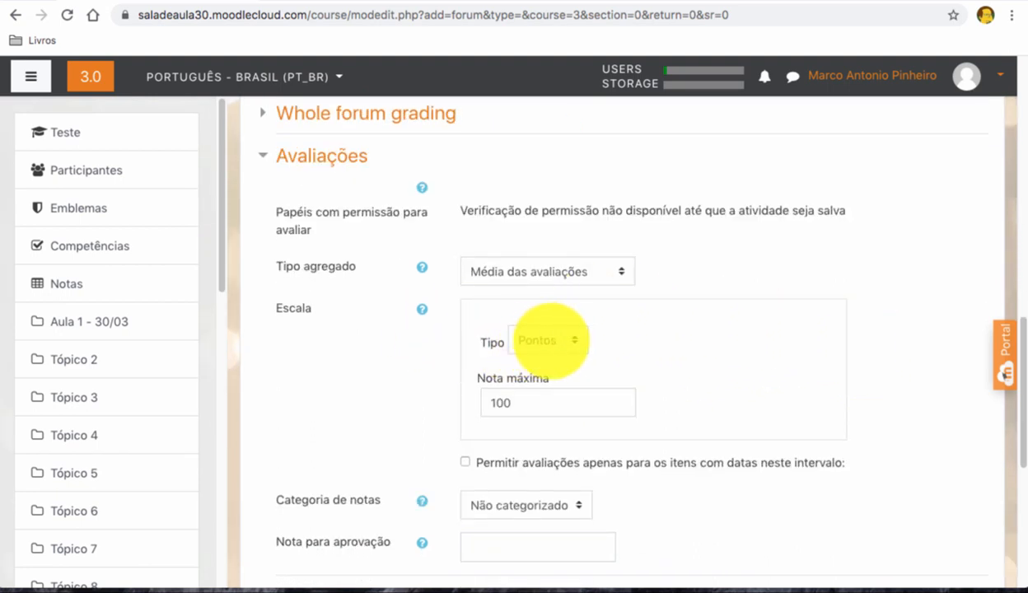
click(545, 340)
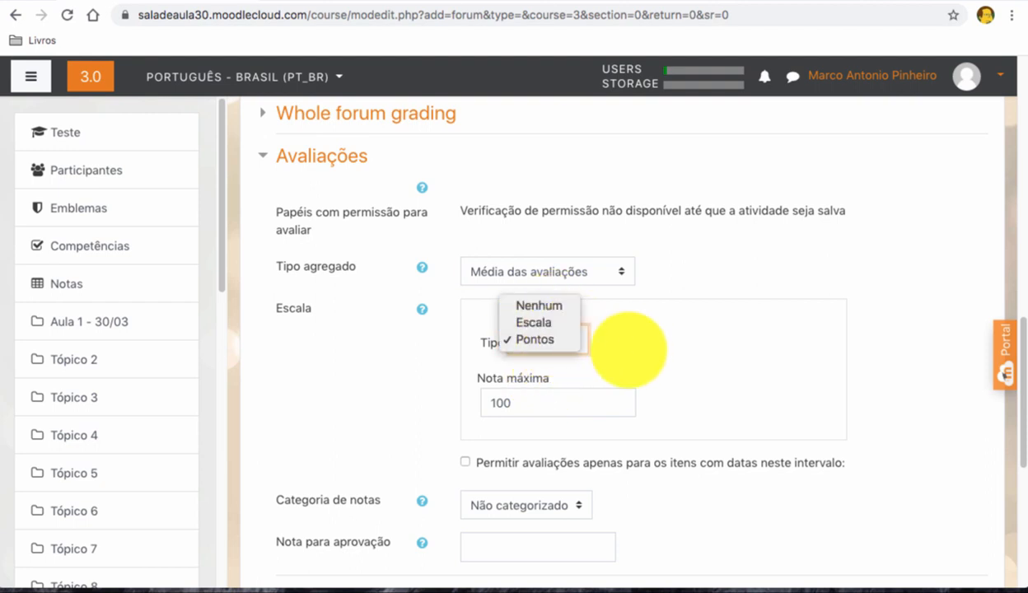
click(652, 350)
key(Tab)
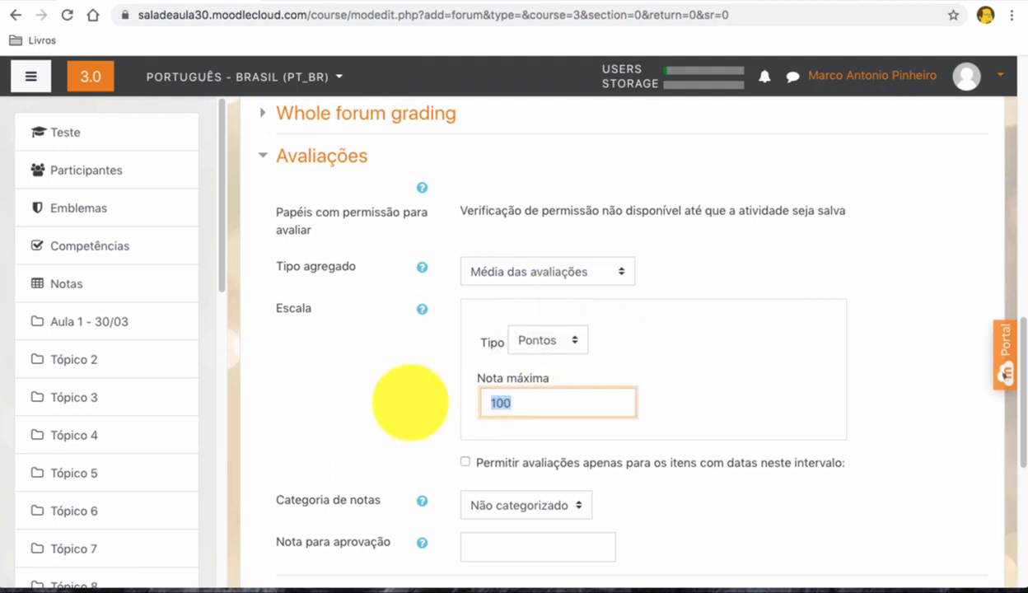
text(10)
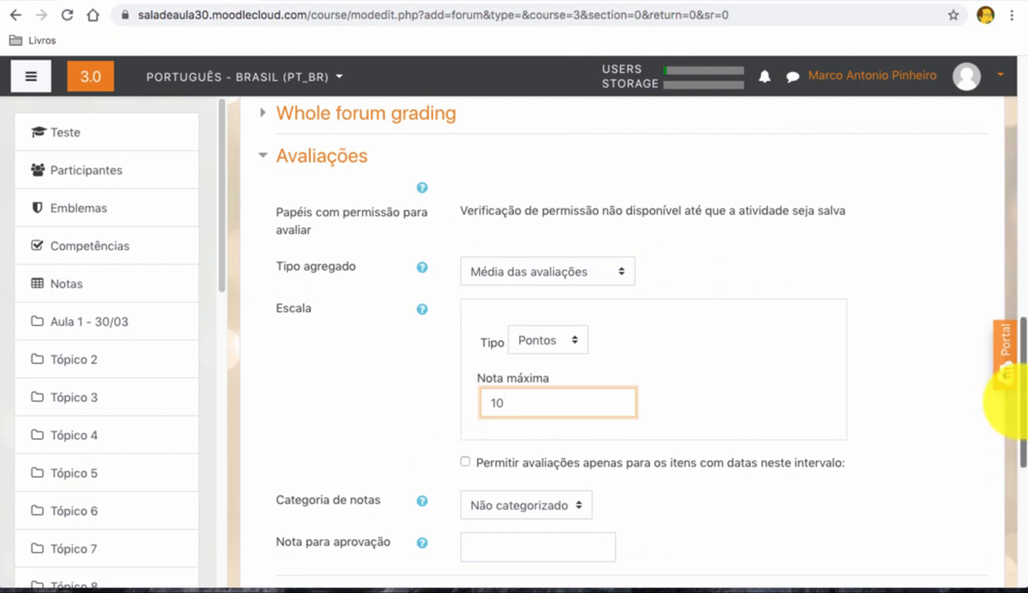
Step: Restrict ratings to items dated within an interval and set the interval's end month to maio
scroll(1006, 404, down, 3)
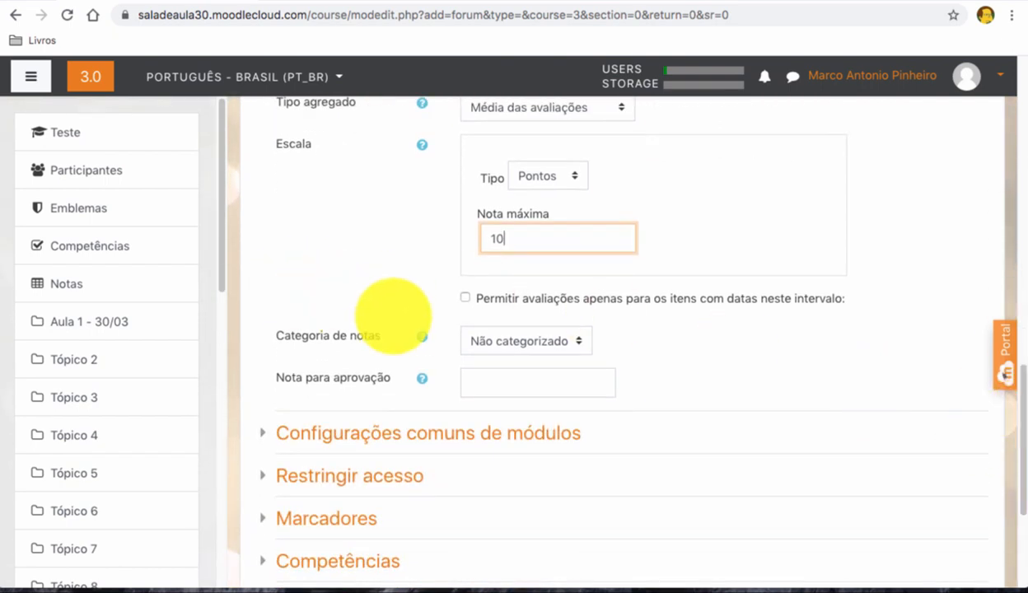
click(466, 297)
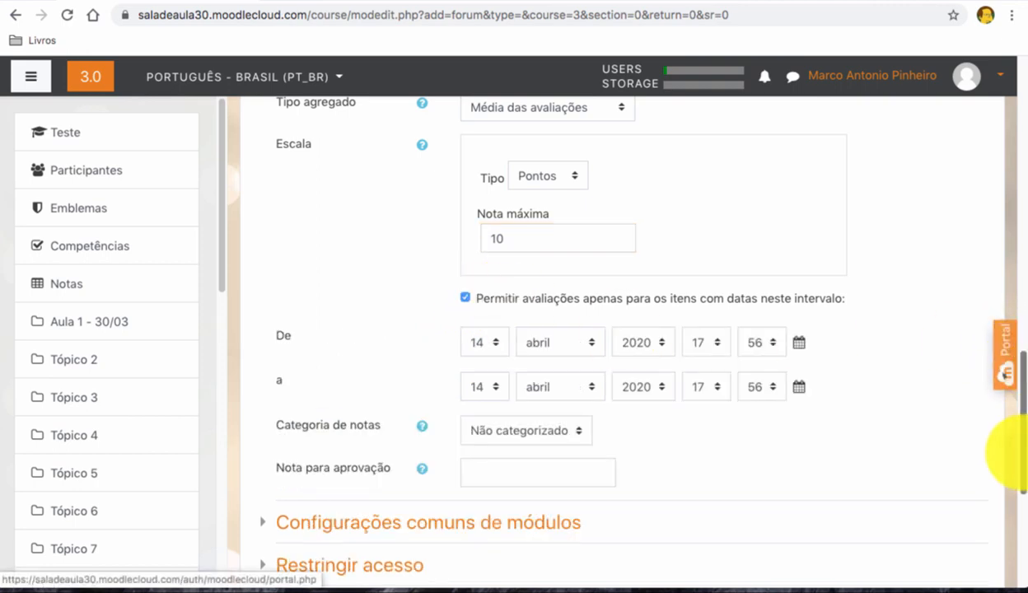
drag(1017, 449, 1018, 255)
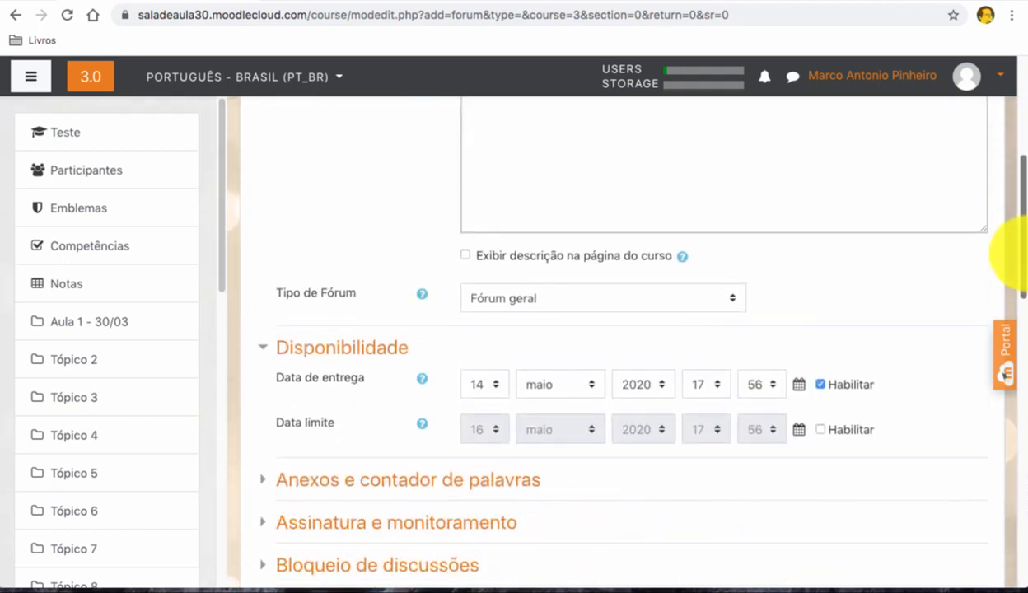
drag(1015, 255, 1012, 466)
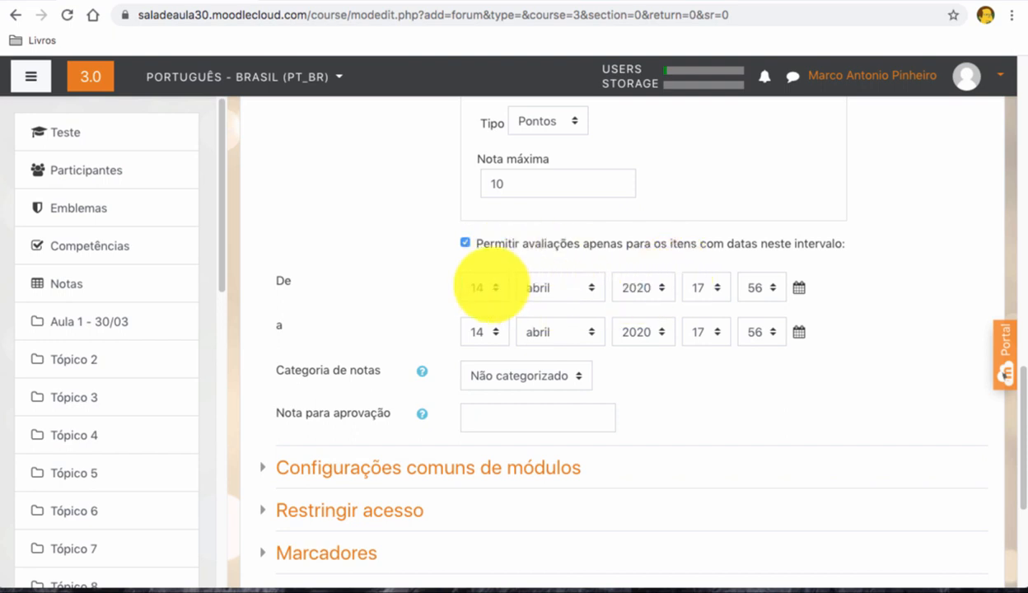
click(567, 331)
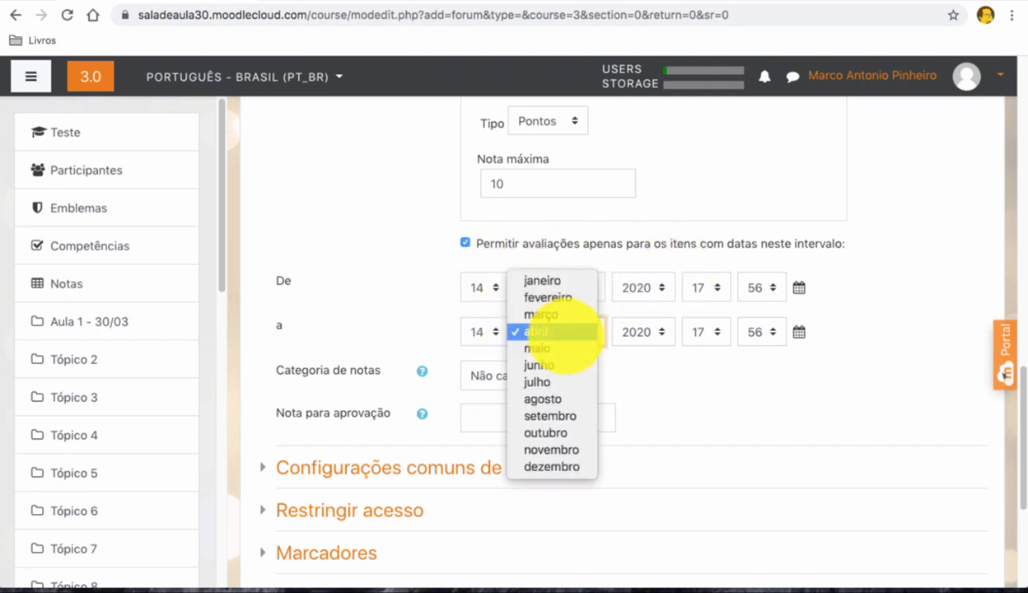
click(557, 347)
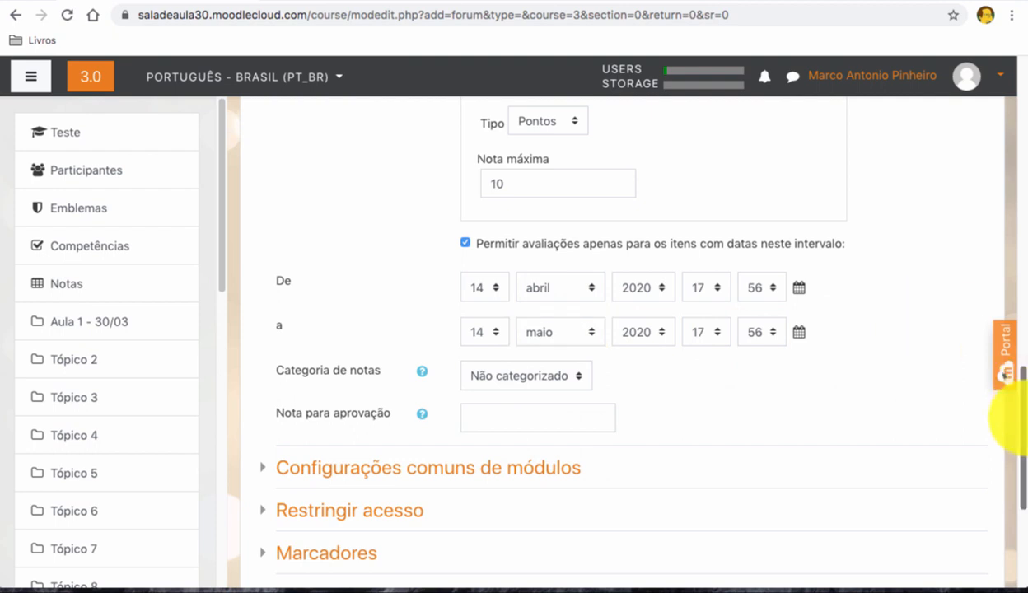
Step: Compare the rating interval with the forum's Data de entrega and set the interval's end day to 13
drag(1024, 420, 808, 206)
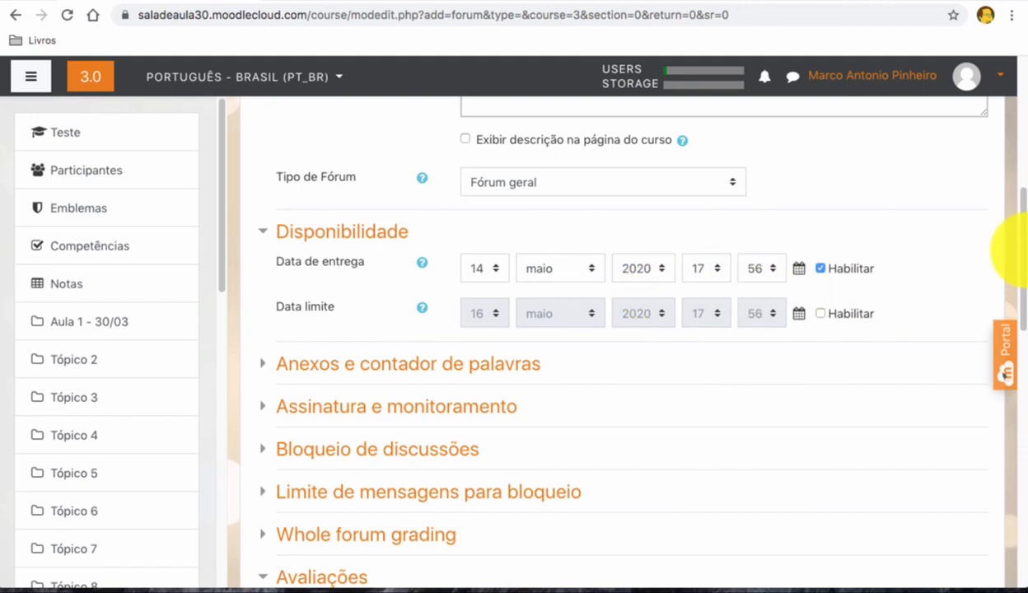
drag(1022, 251, 1022, 386)
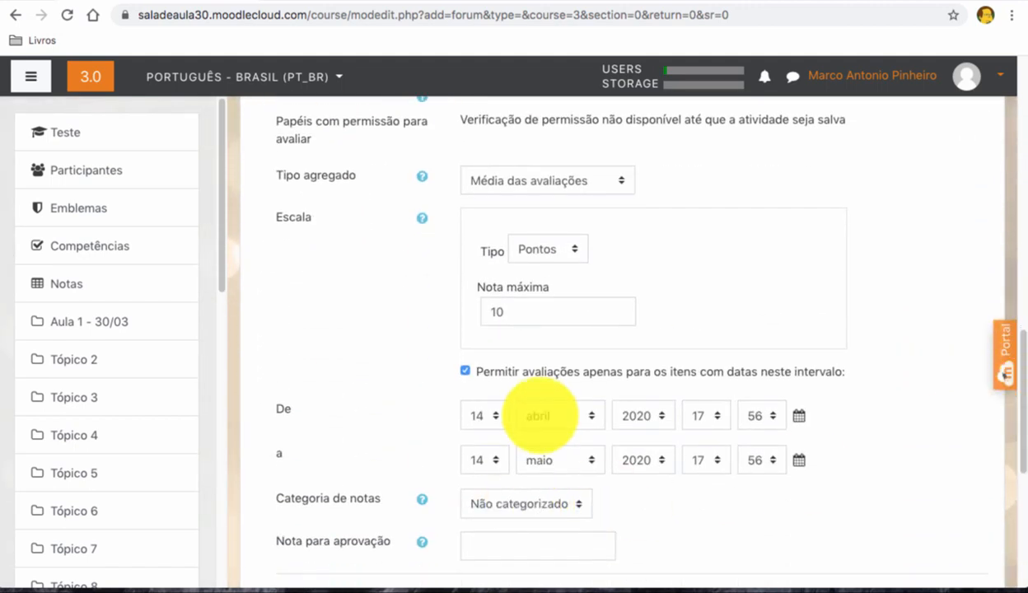
click(478, 459)
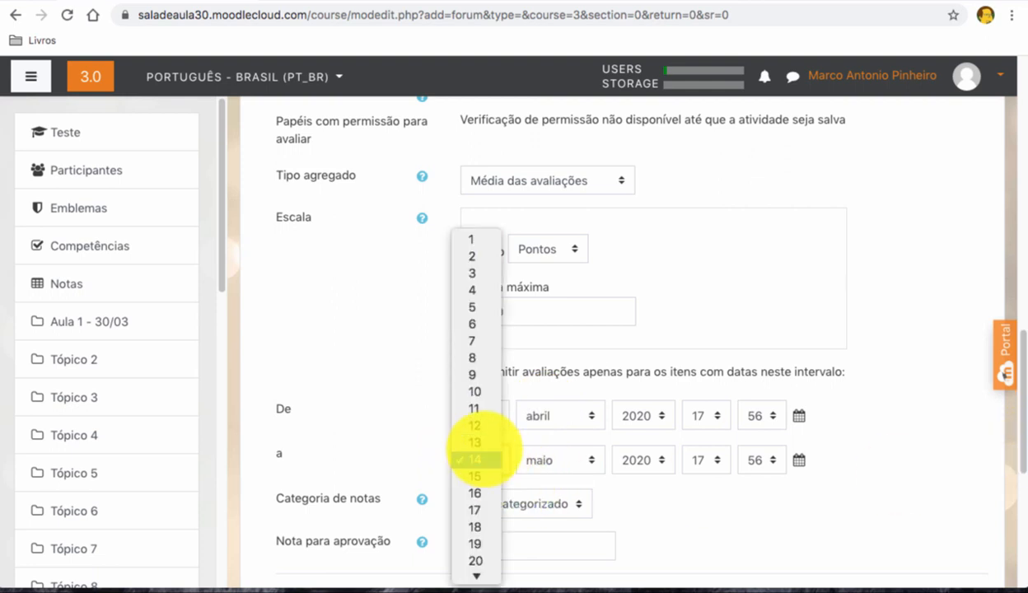
click(473, 443)
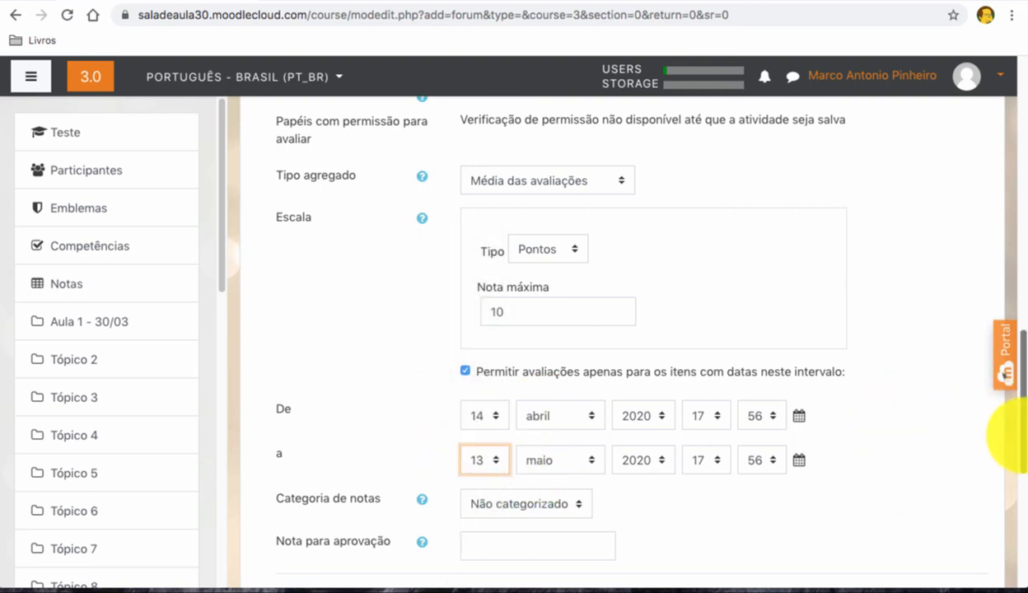
Step: Review the Disponibilidade dates against the rating interval and disable the forum's Data de entrega
scroll(1010, 371, up, 5)
scroll(1004, 334, up, 3)
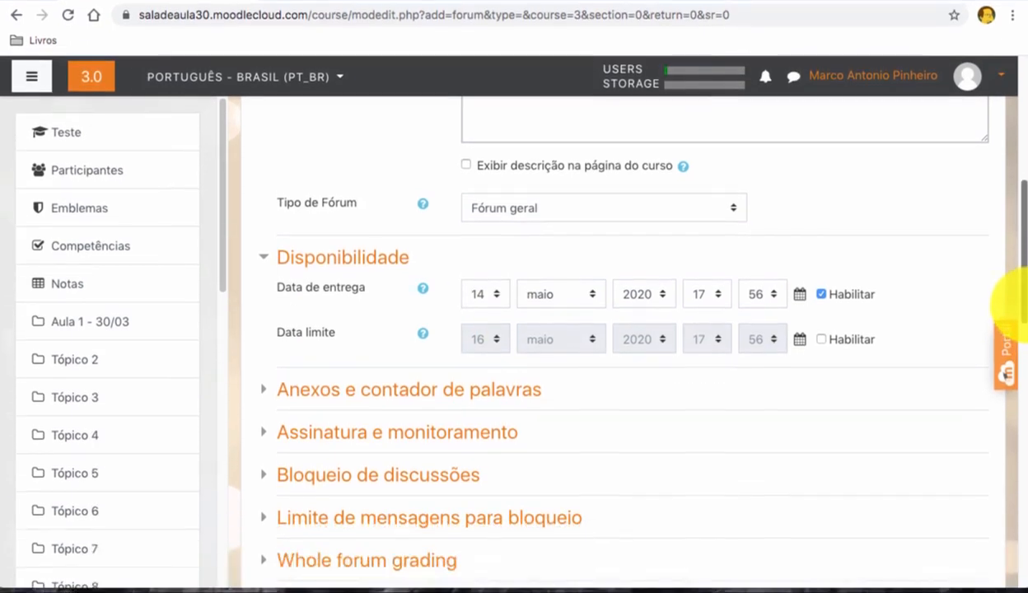
drag(1022, 287, 1021, 481)
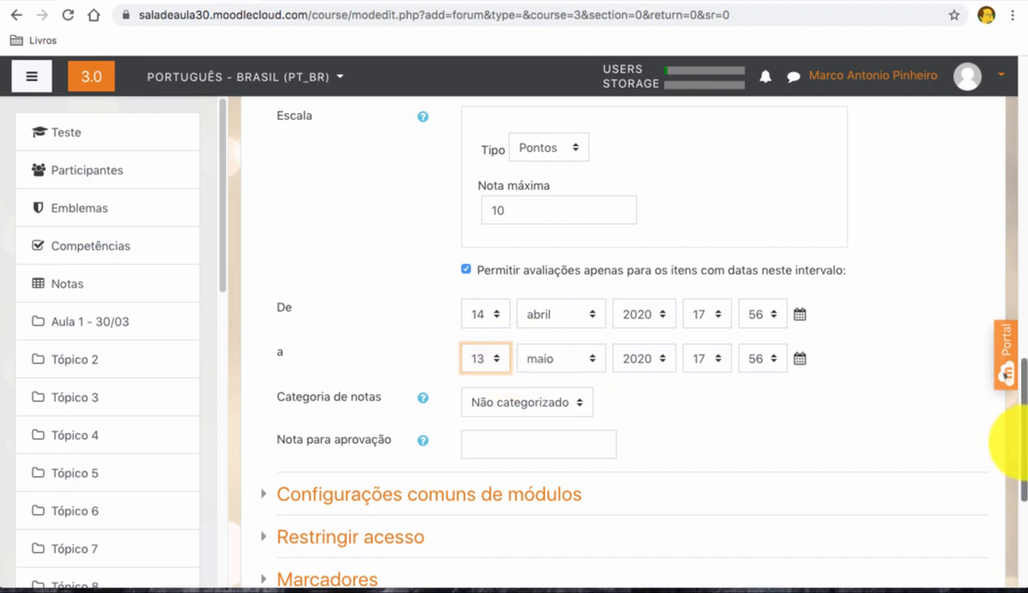
drag(1018, 438, 1025, 247)
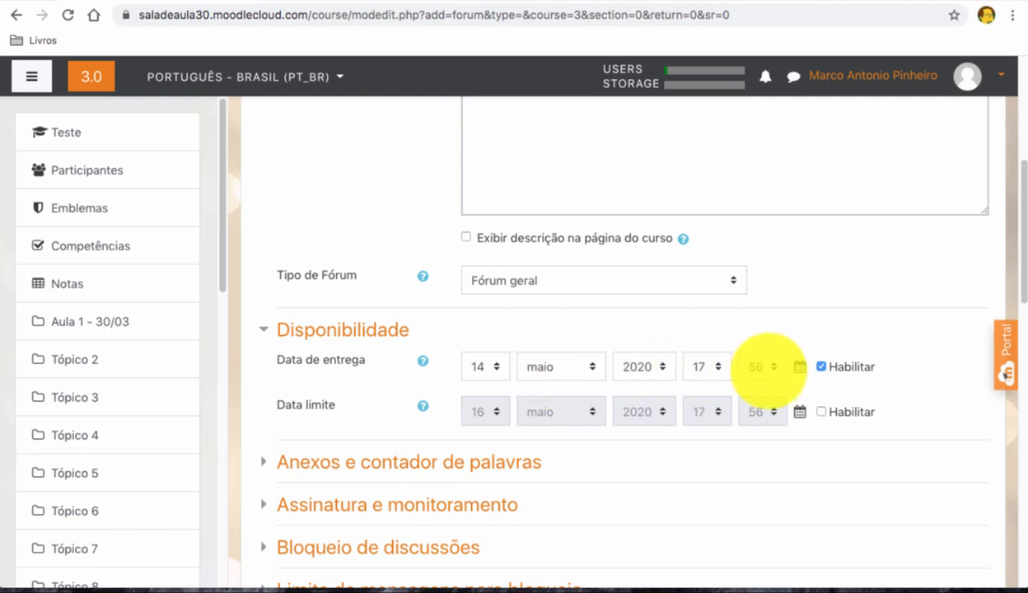
scroll(1013, 216, down, 1)
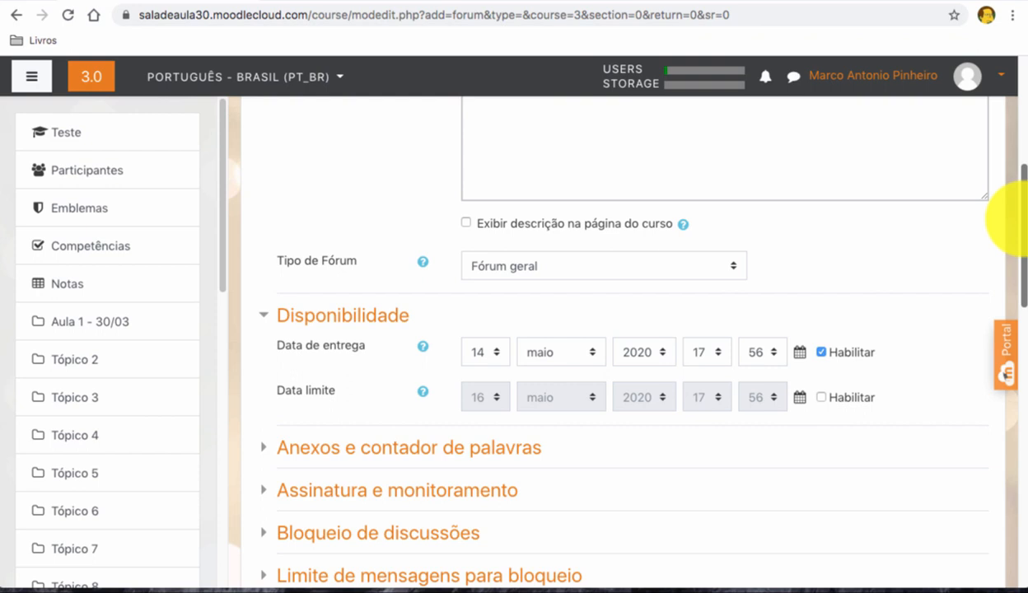
mouse_move(1022, 217)
mouse_down()
mouse_move(1020, 424)
mouse_move(1016, 201)
mouse_up()
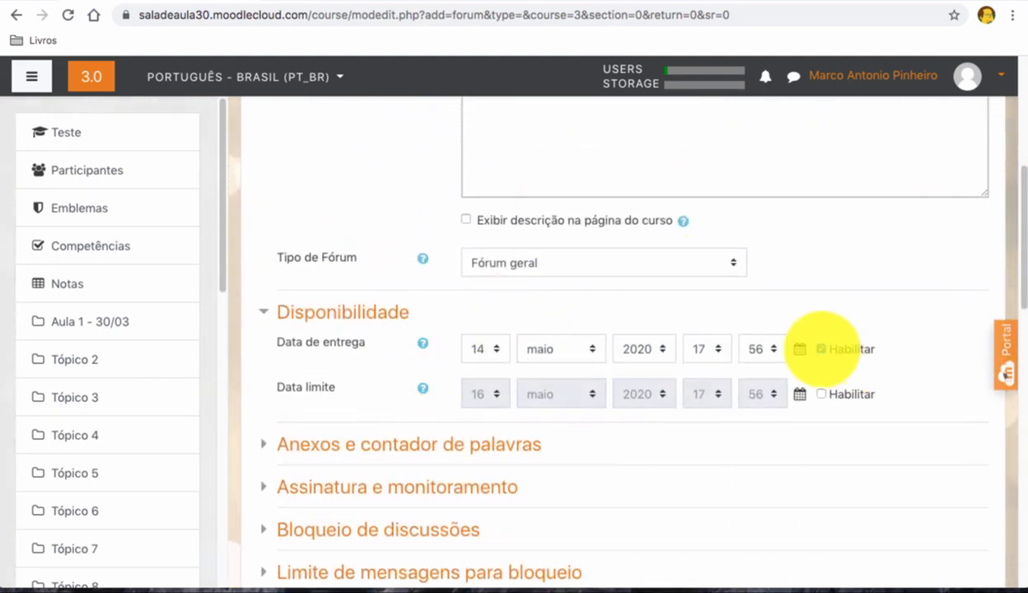
click(821, 348)
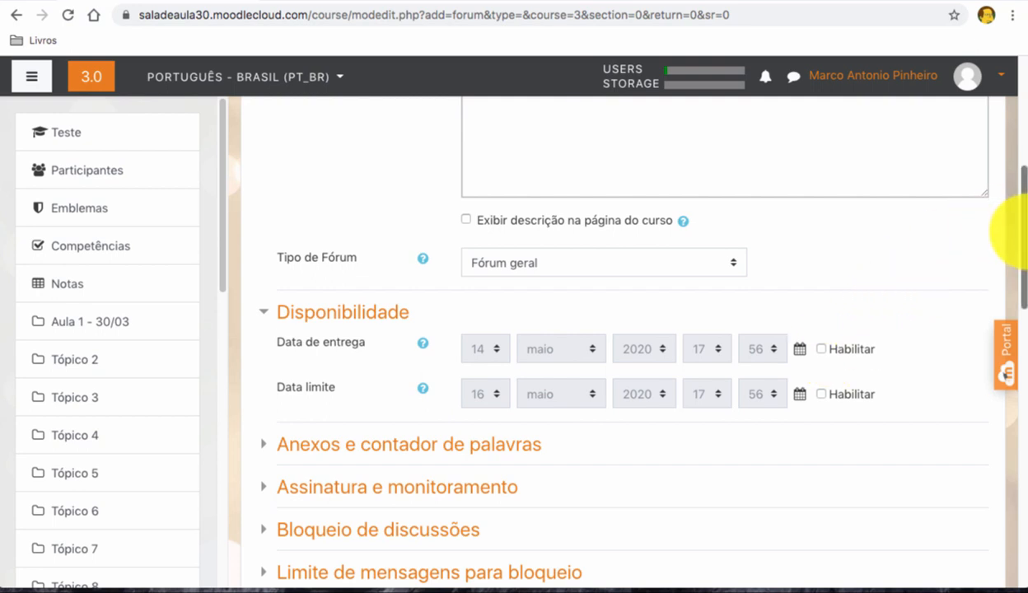
drag(1012, 233, 1010, 416)
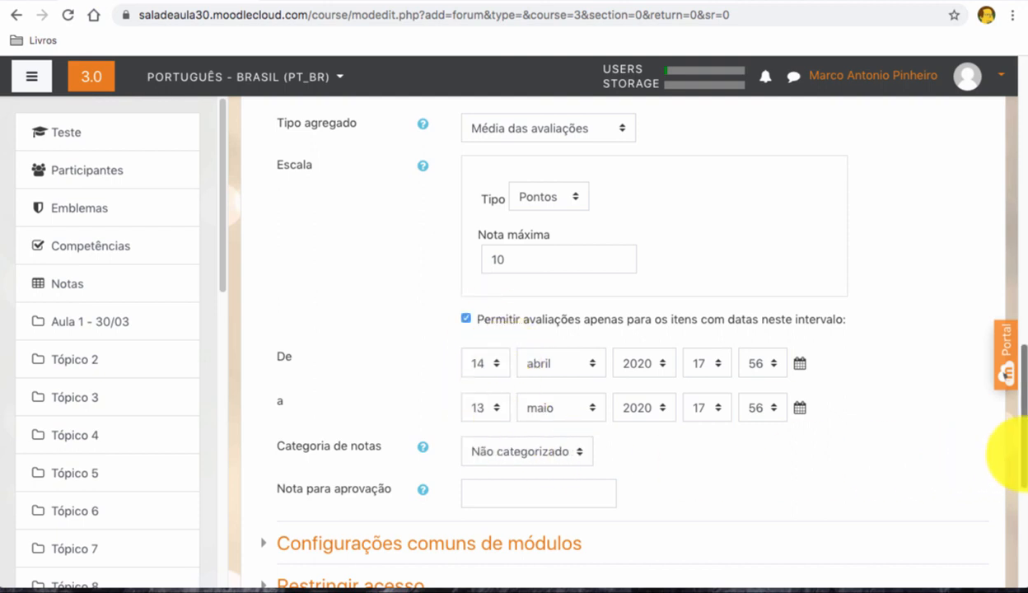
scroll(1011, 453, up, 10)
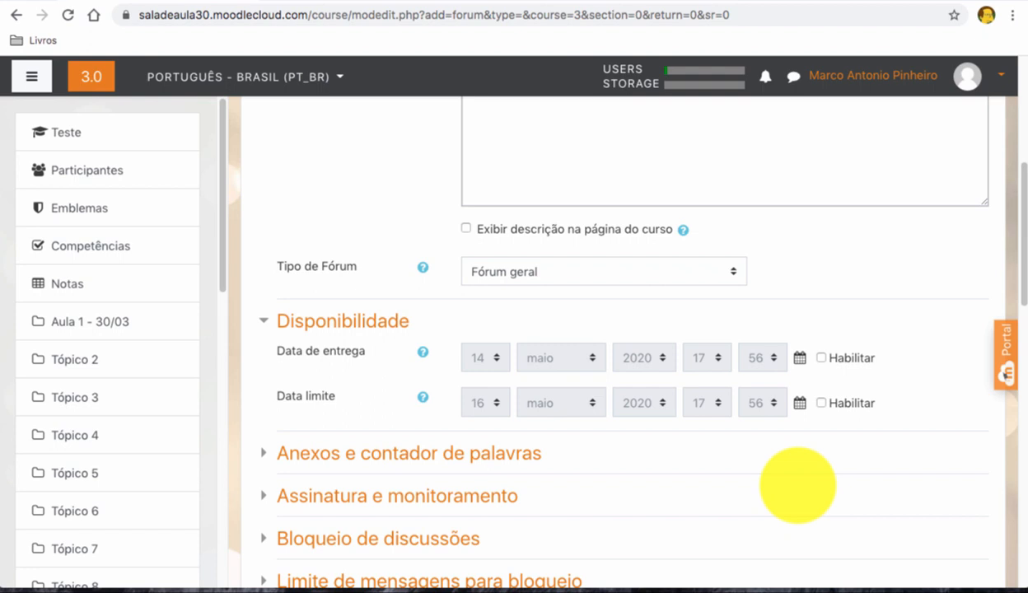
scroll(1010, 298, down, 3)
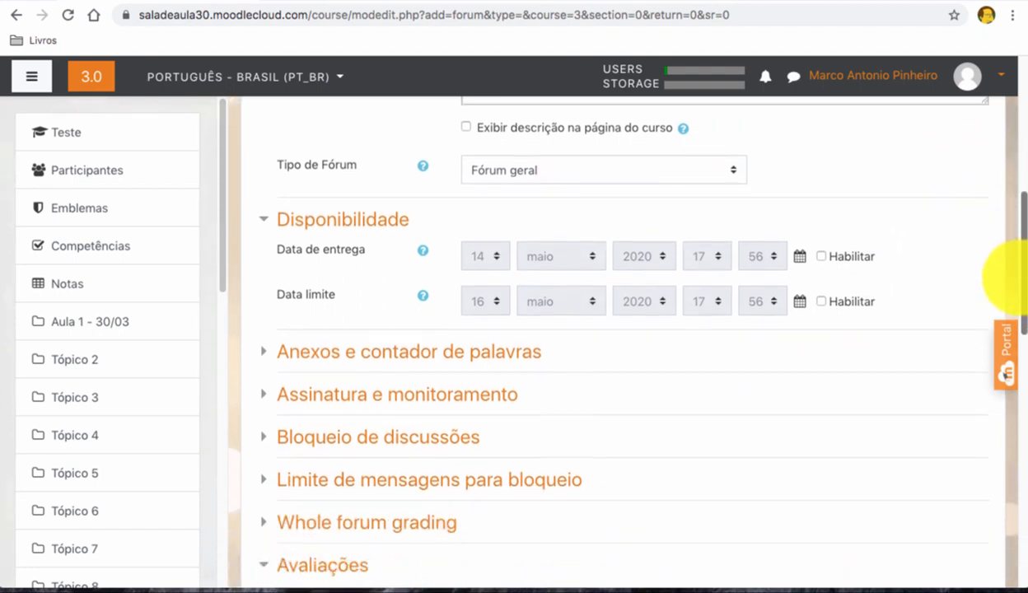
Step: Enable both the Data de entrega and the Data limite in the forum's Disponibilidade settings
drag(1020, 277, 1022, 288)
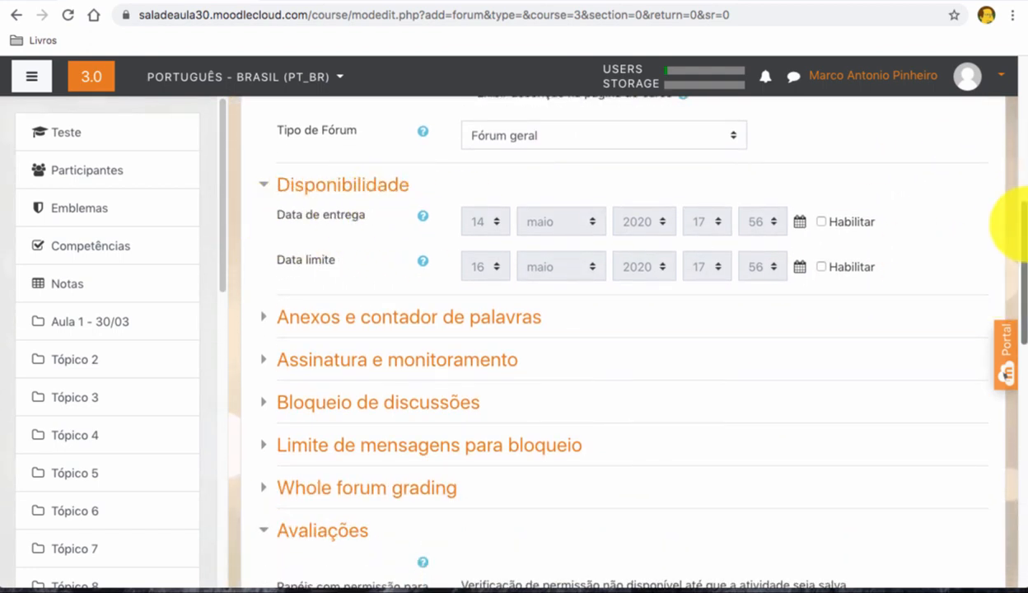
drag(1024, 225, 1024, 354)
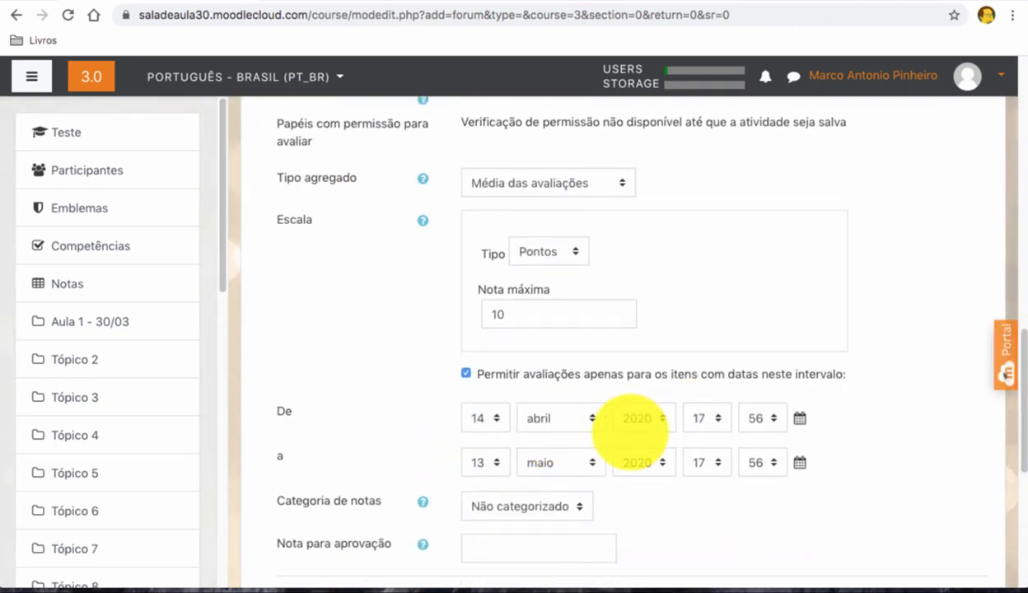
drag(1020, 412, 1020, 284)
click(820, 225)
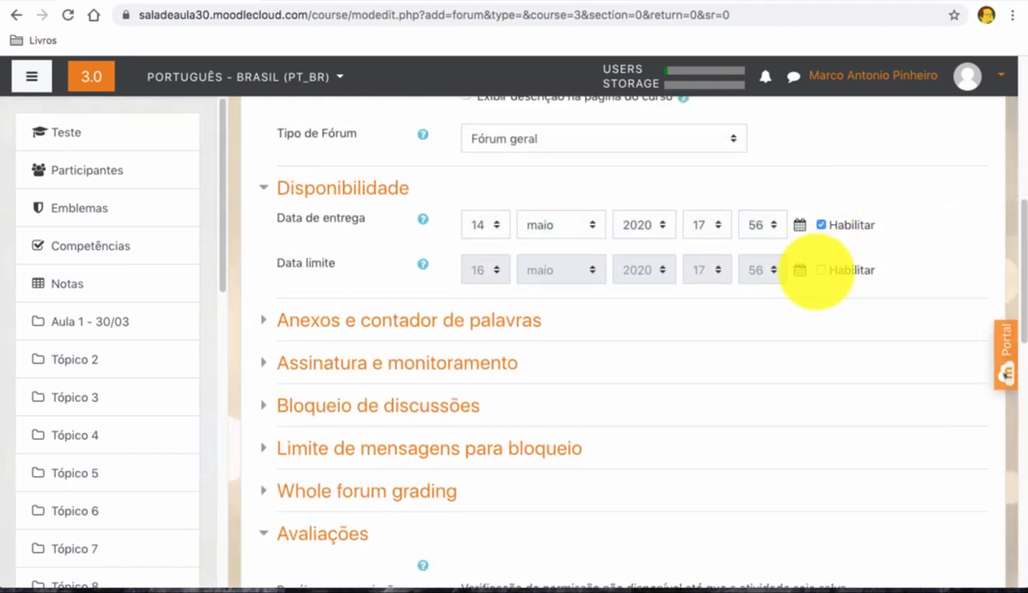
click(820, 270)
Step: Enter "teste" as the forum's Descrição, then save the forum and return to the course
drag(1020, 298, 1015, 405)
scroll(1012, 415, down, 5)
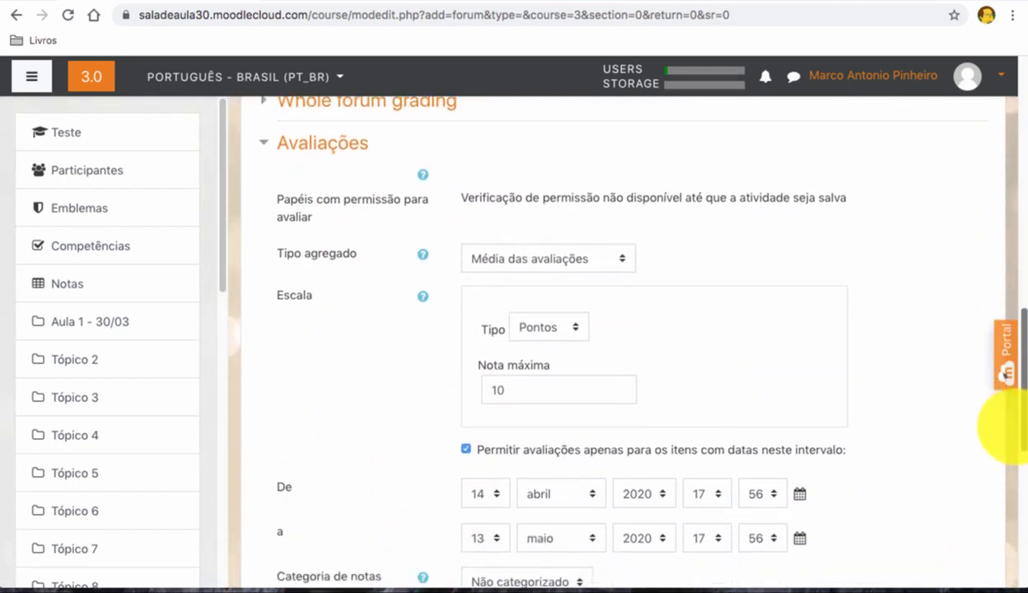
scroll(1011, 473, down, 3)
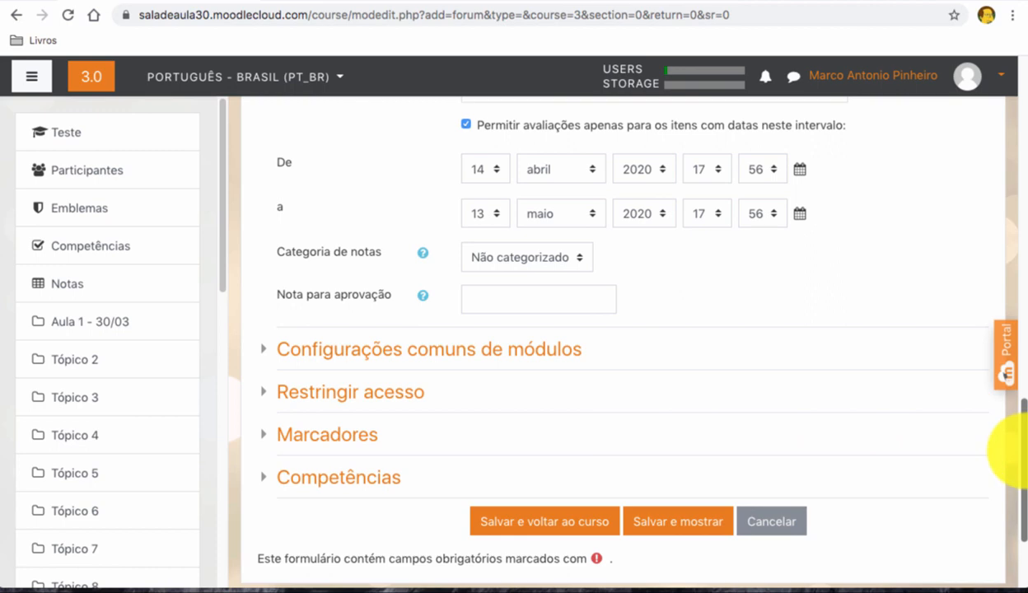
drag(1021, 451, 1000, 160)
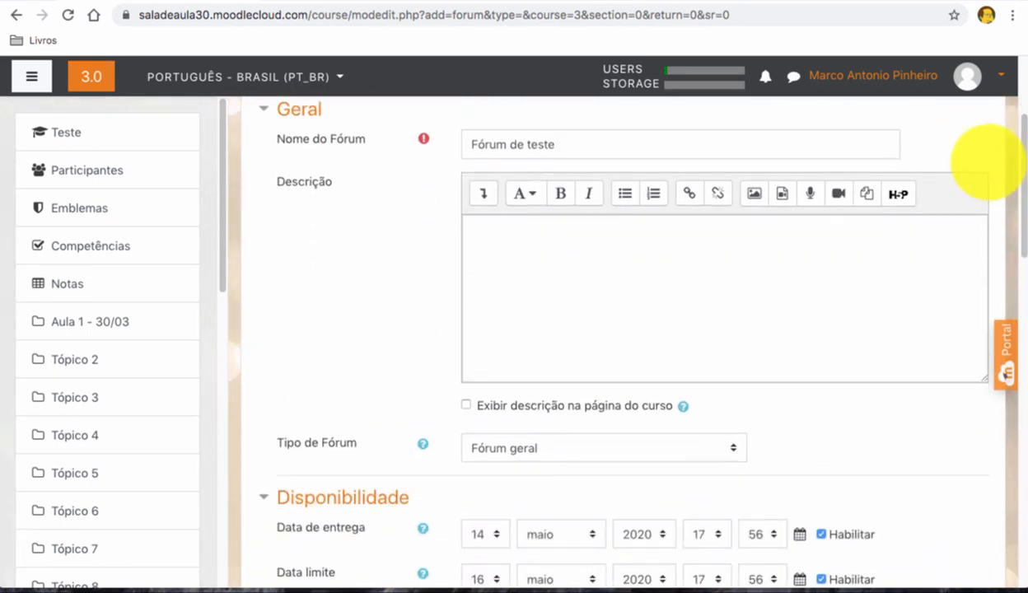
click(736, 262)
text(teste)
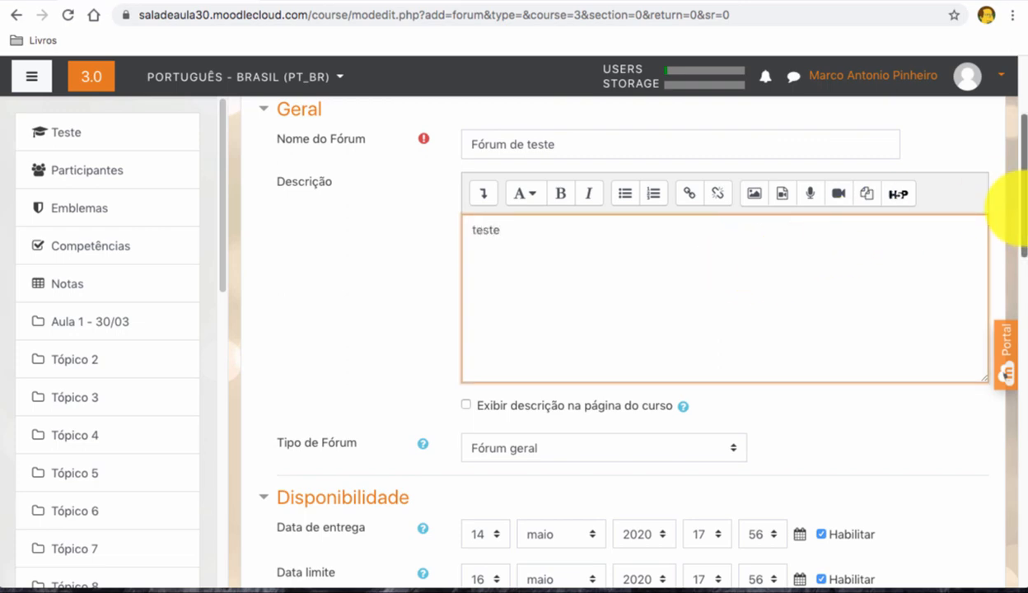
drag(1018, 206, 535, 551)
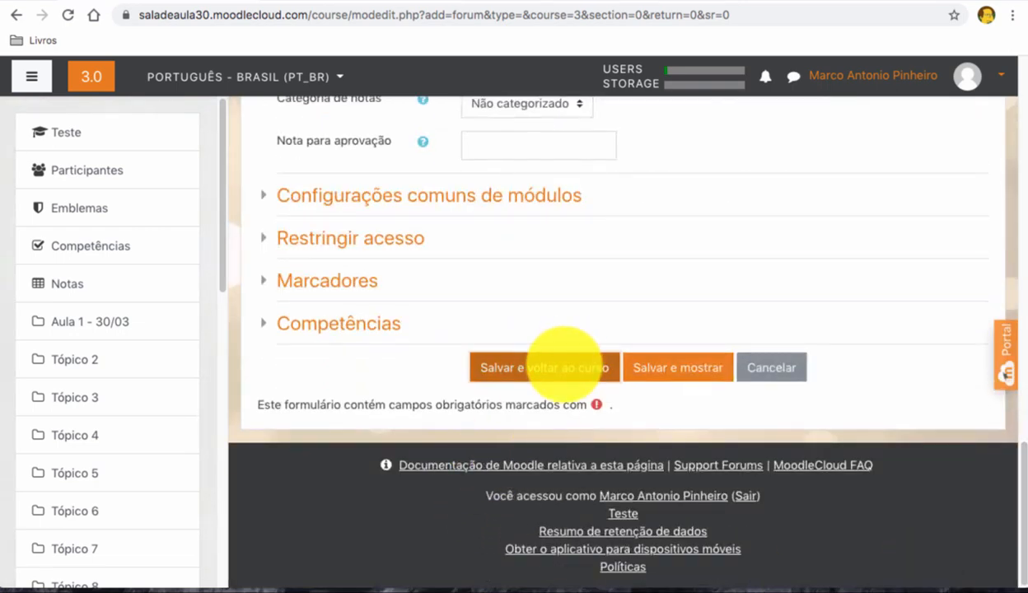
click(566, 369)
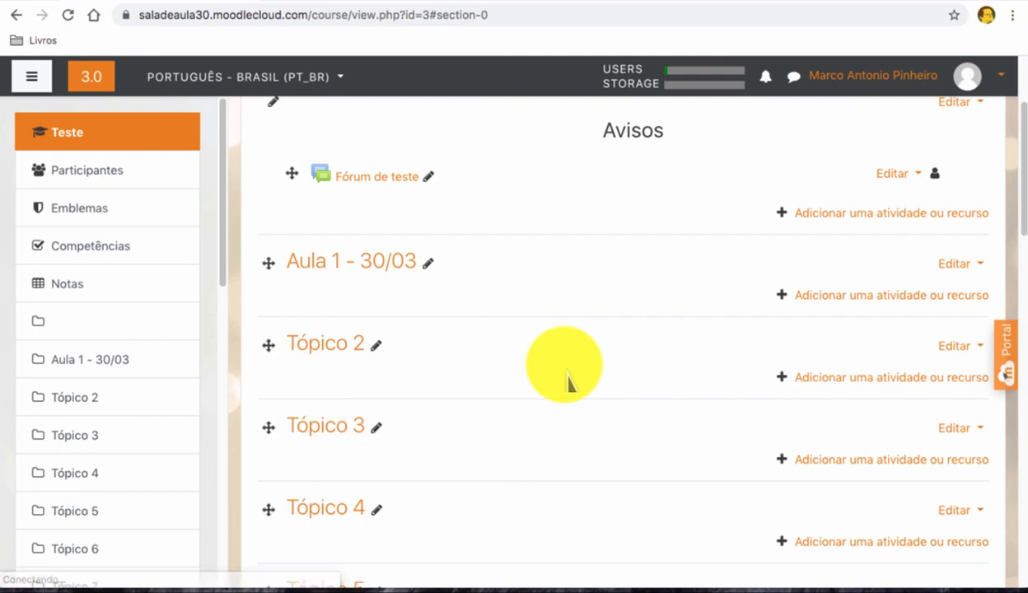
Step: Move Fórum de teste from the Avisos section into the Aula 1 - 30/03 section
scroll(577, 375, up, 3)
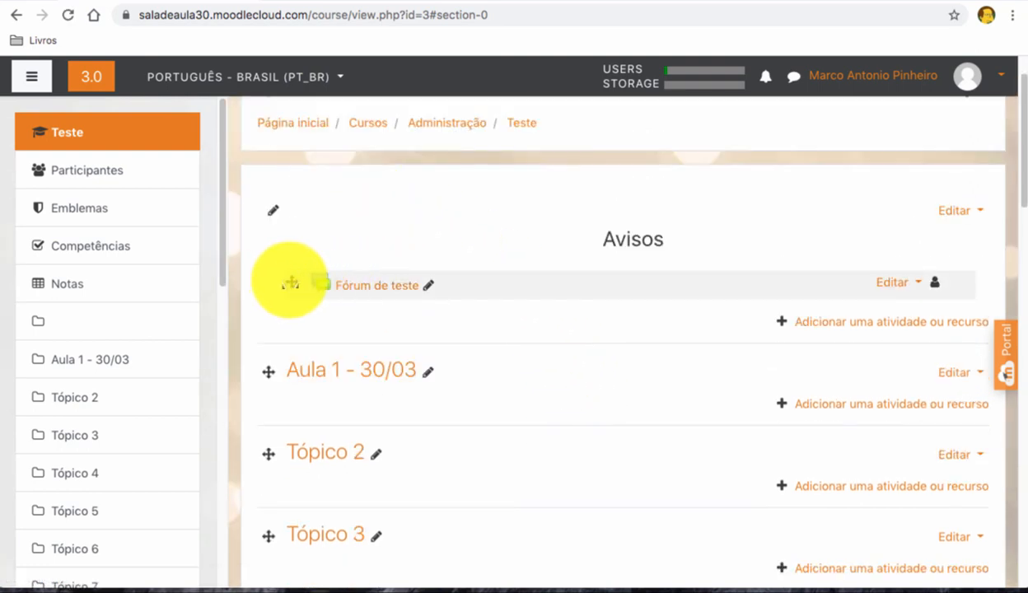
drag(292, 283, 275, 395)
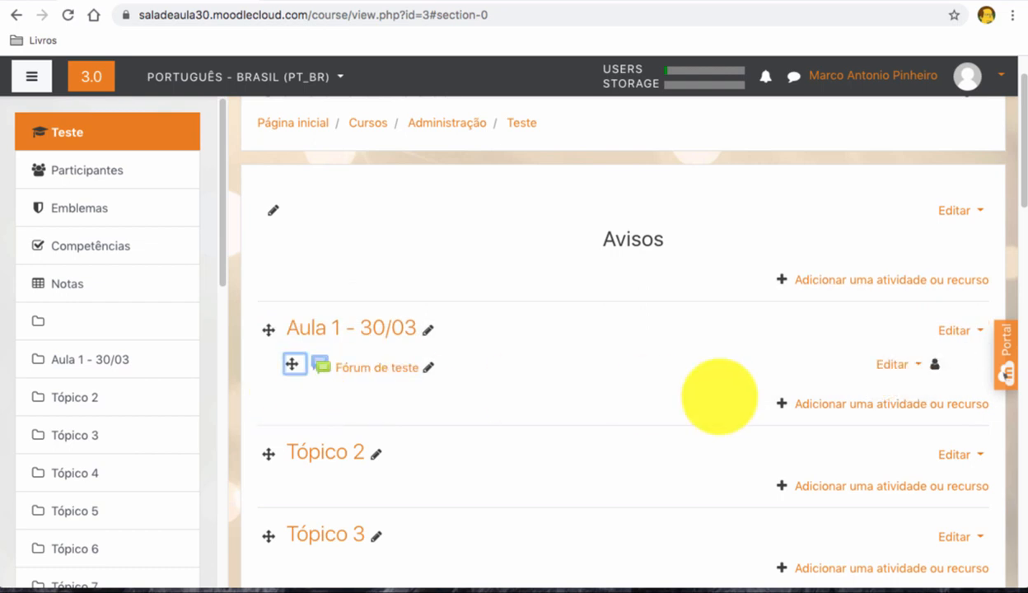
scroll(714, 381, down, 2)
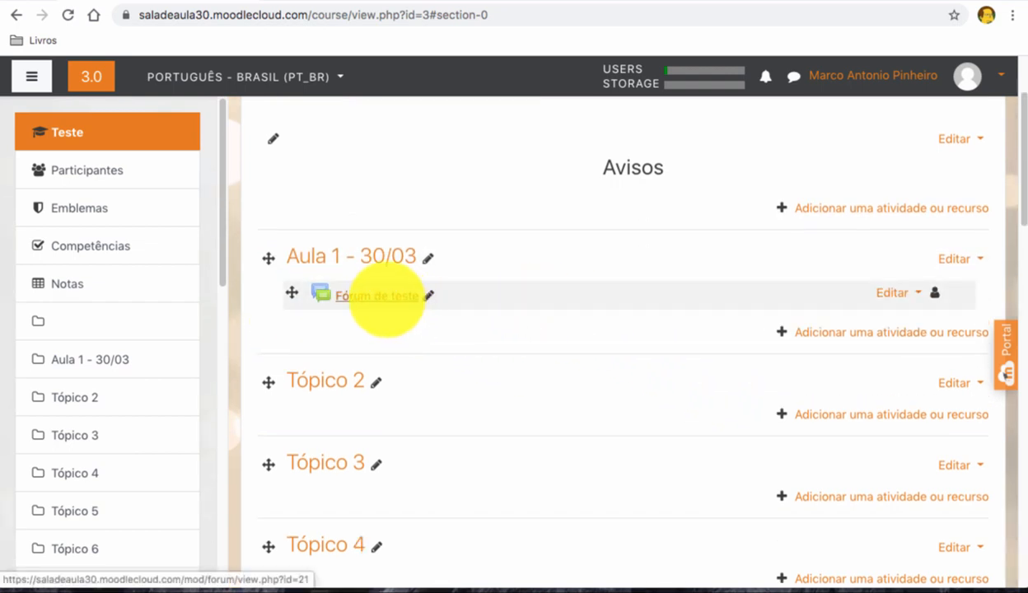
Step: Open Fórum de teste from the course and start a new discussion topic in it
click(403, 296)
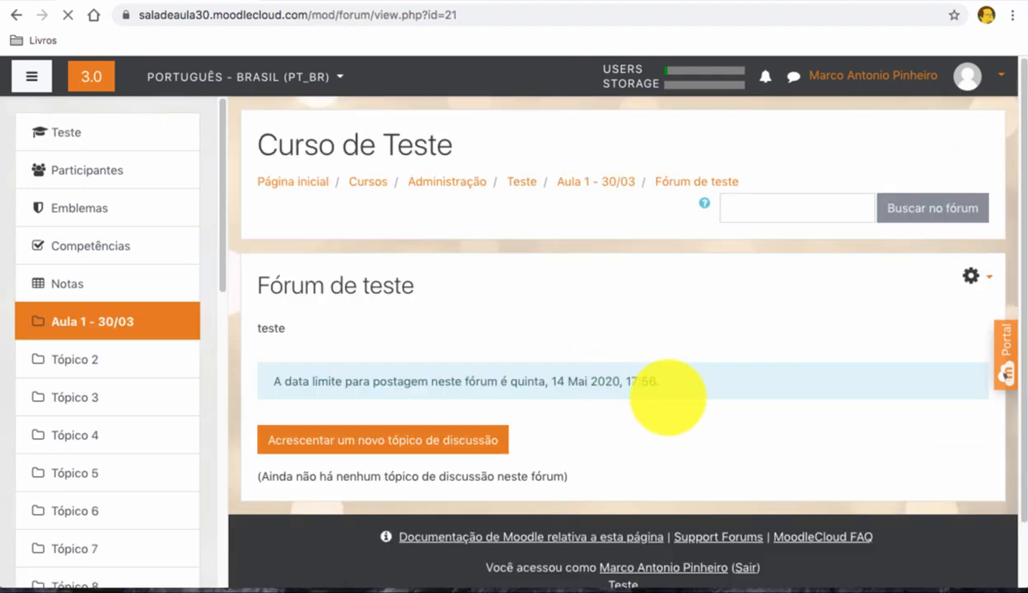
scroll(763, 421, down, 2)
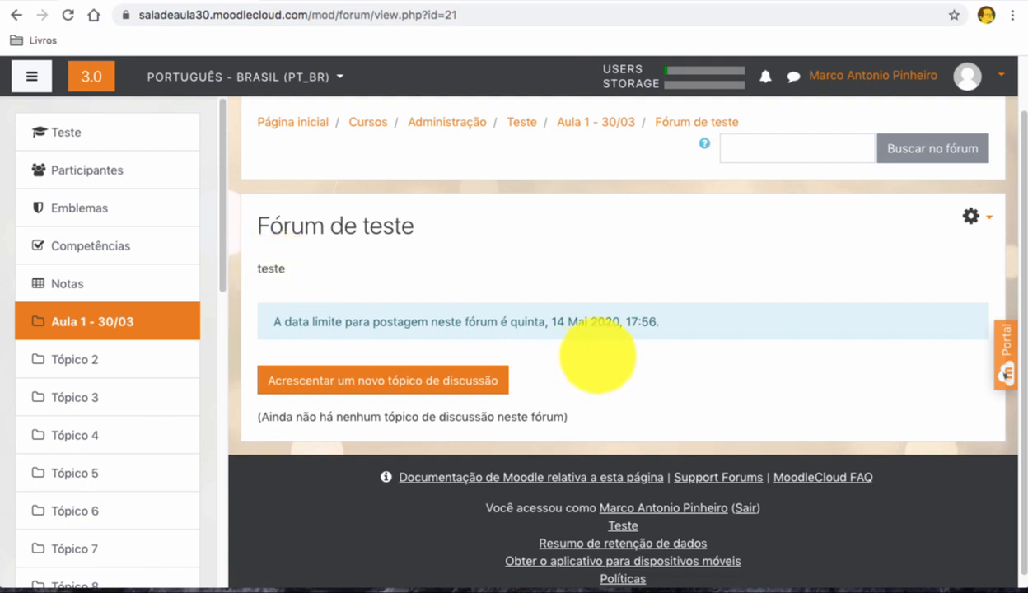
scroll(585, 344, down, 1)
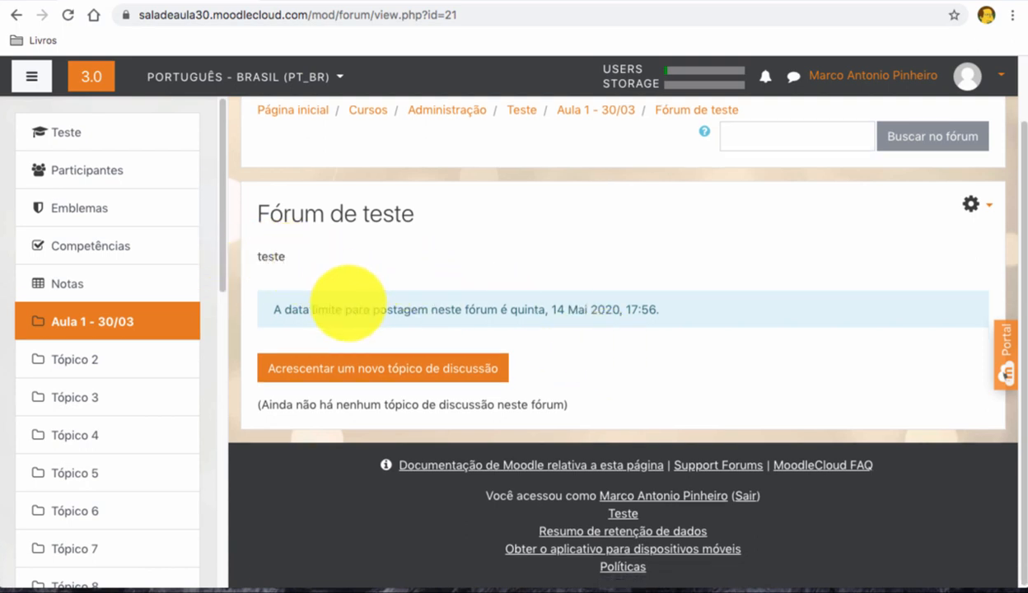
click(400, 368)
click(420, 367)
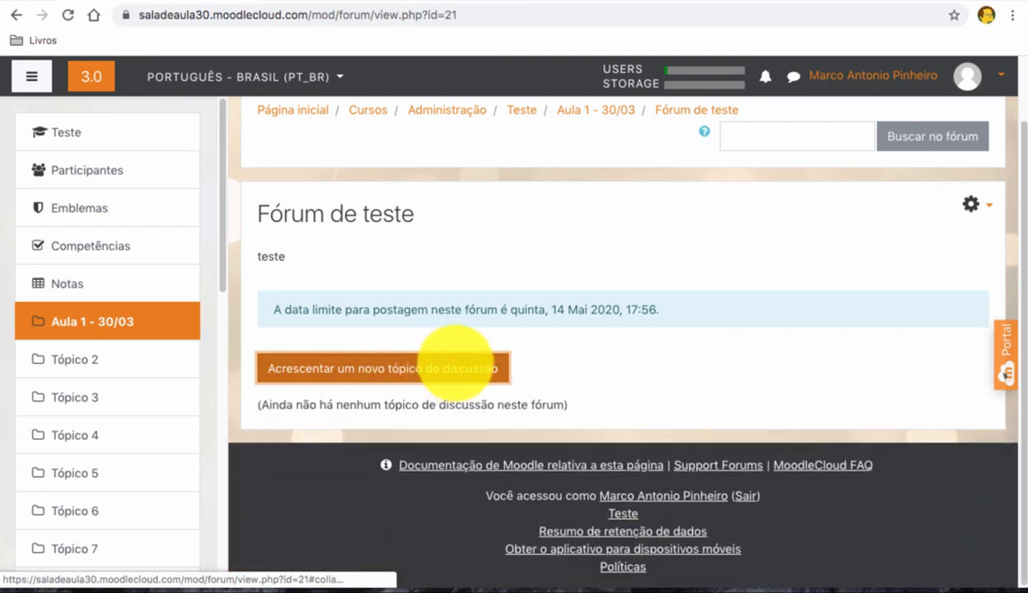
click(474, 367)
scroll(741, 358, down, 3)
Step: Post the topic to the forum with the subject "Pergunta Inicial" and the message "dsdsdsdsdsdsdsd"
click(666, 149)
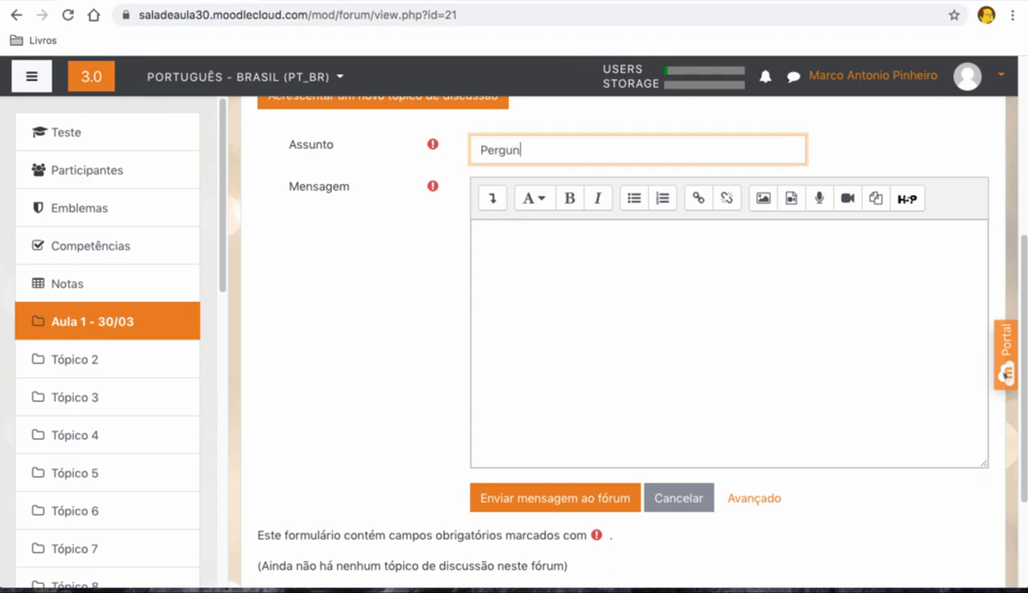
key(Tab)
key(Tab)
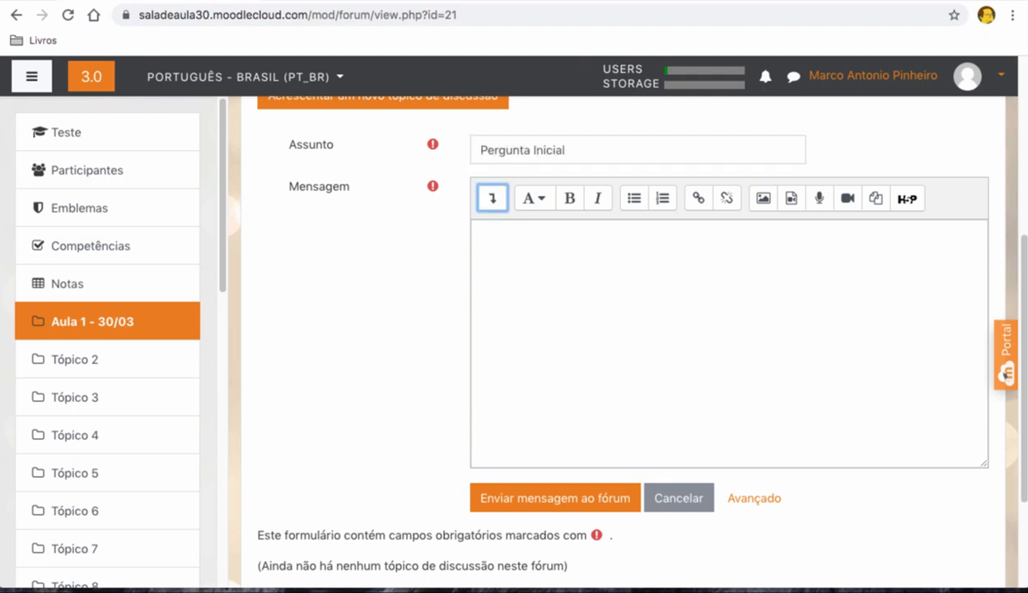
text(dsdsdsdsdsdsdsd)
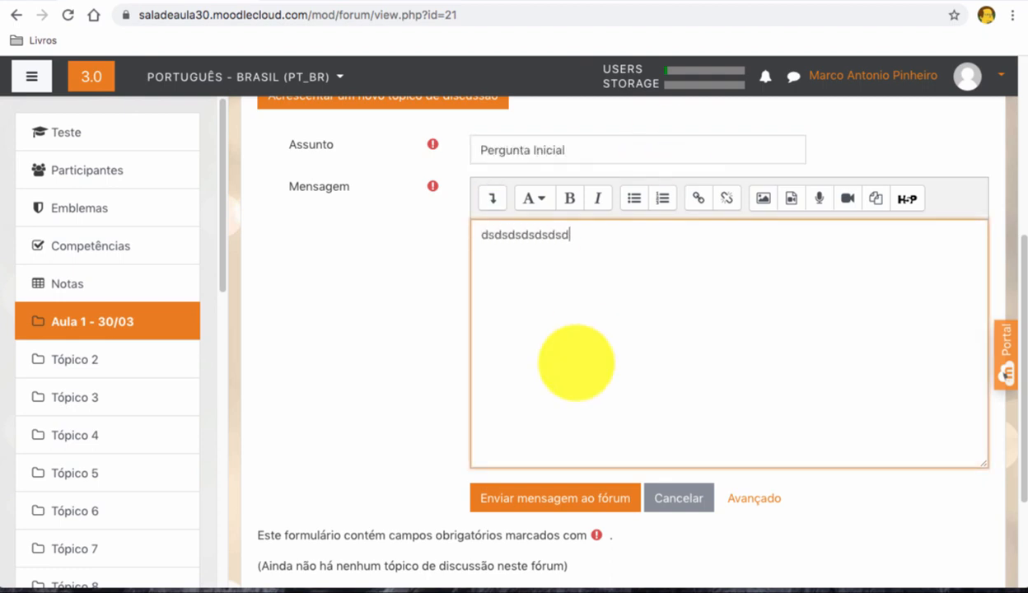
click(577, 498)
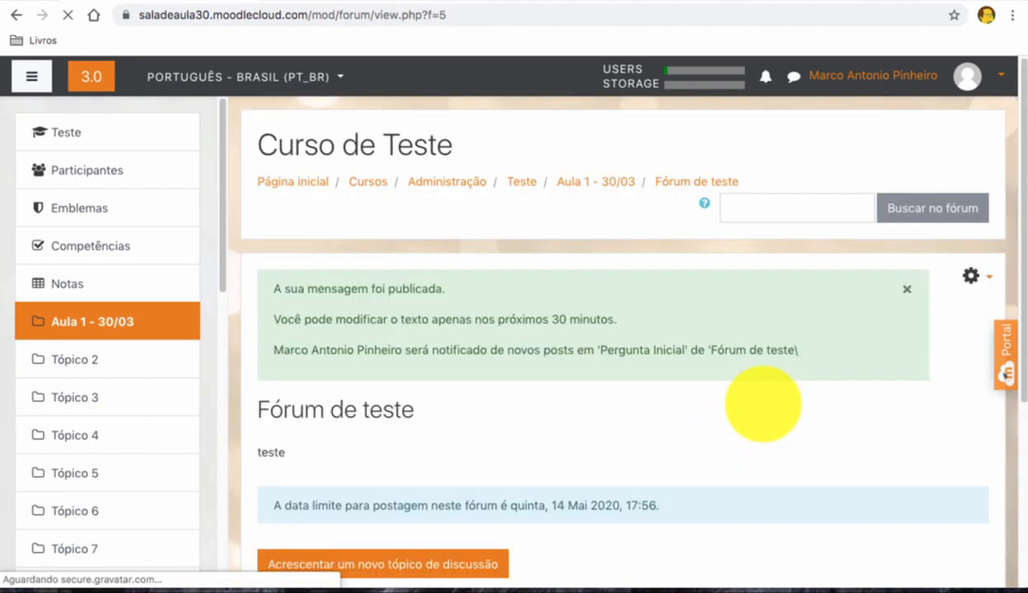
Step: Open the Pergunta Inicial discussion from the forum's topic list
scroll(763, 415, down, 5)
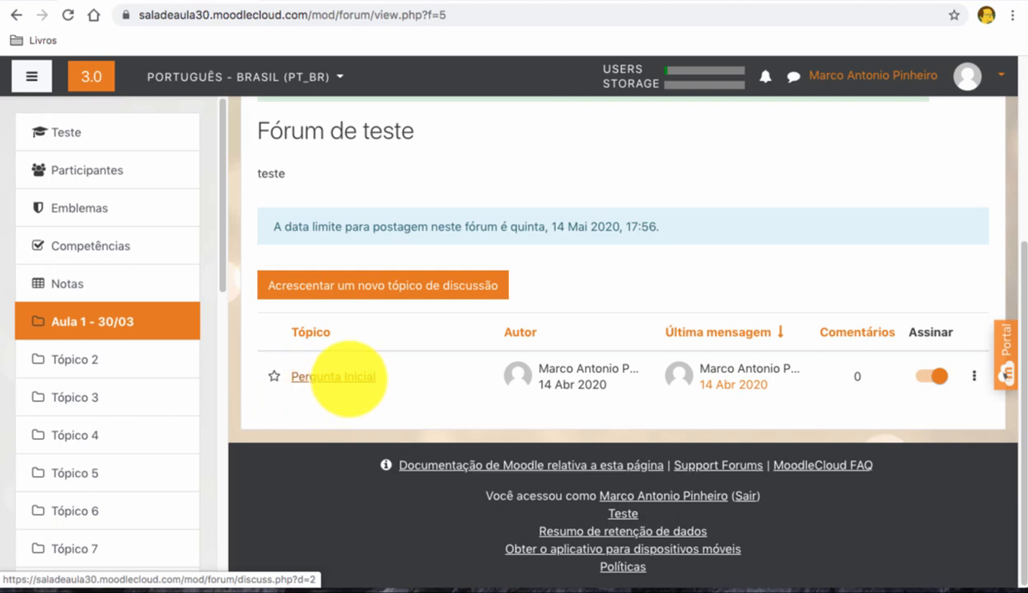
click(346, 378)
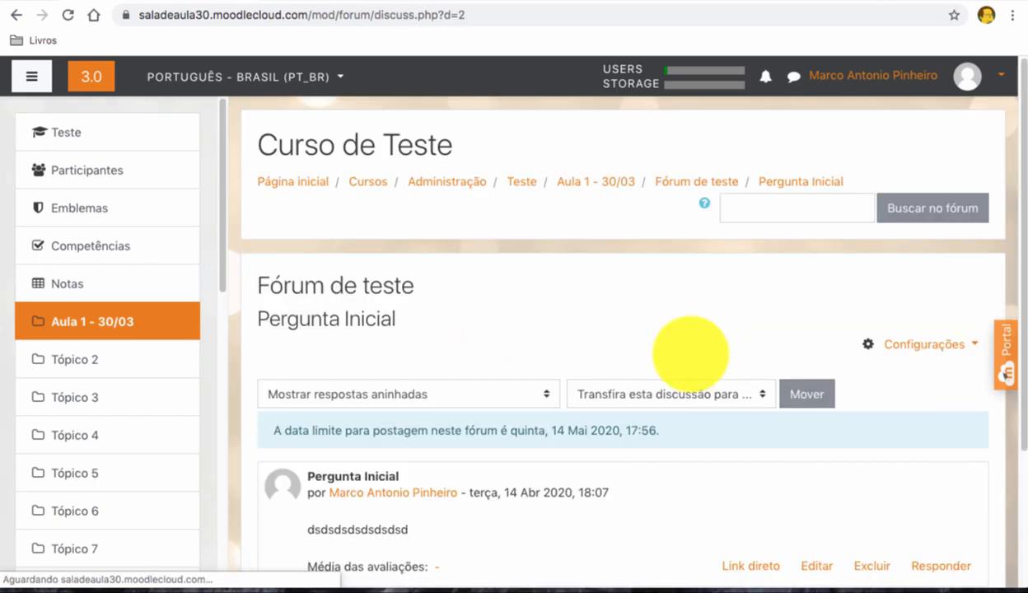
scroll(690, 352, down, 2)
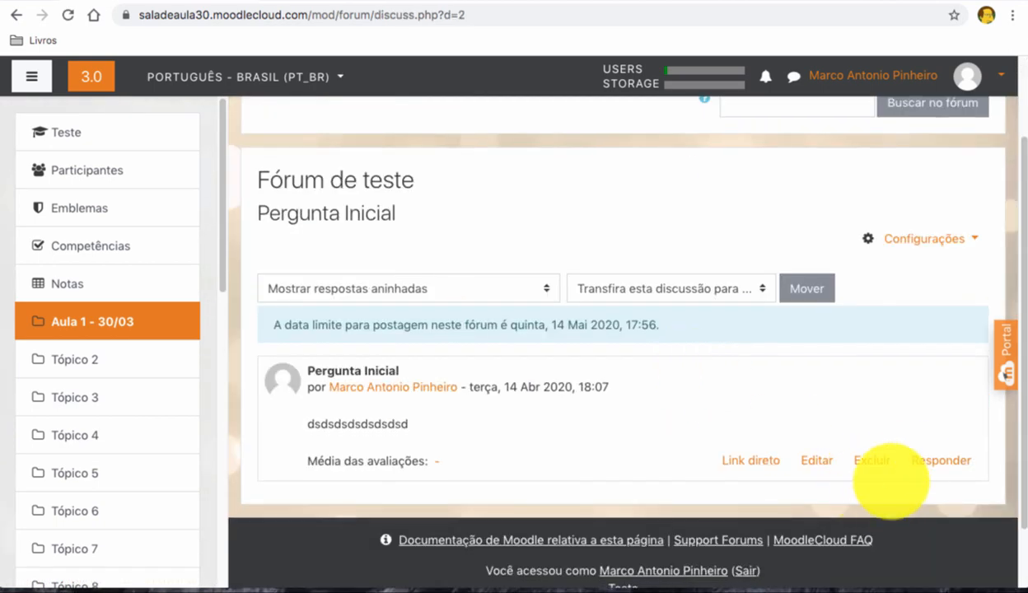
Step: Examine the reply form and the Média das avaliações details of the Pergunta Inicial post, and cancel the empty reply
click(940, 460)
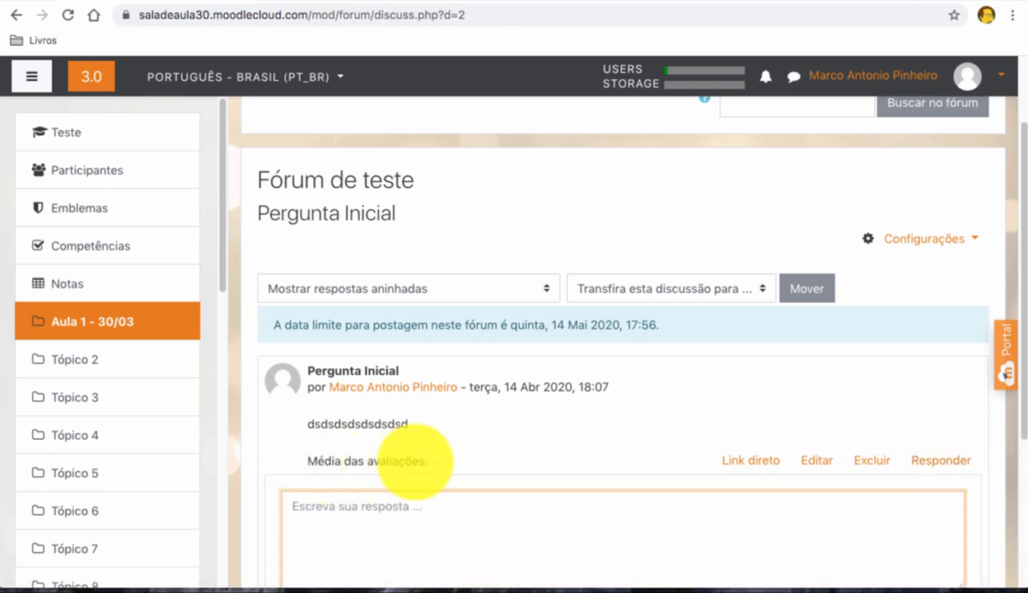
click(435, 461)
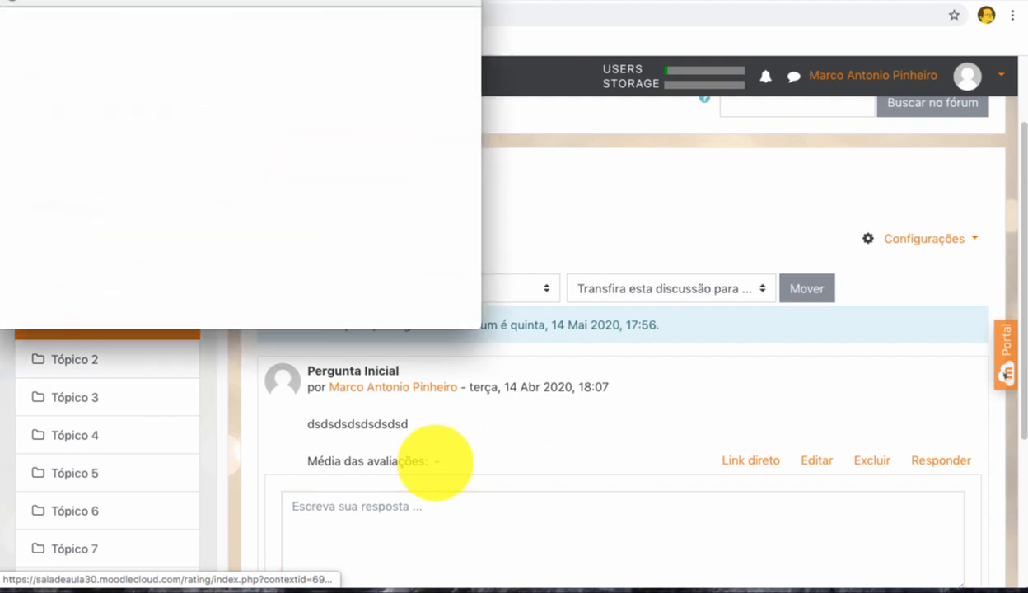
click(12, 3)
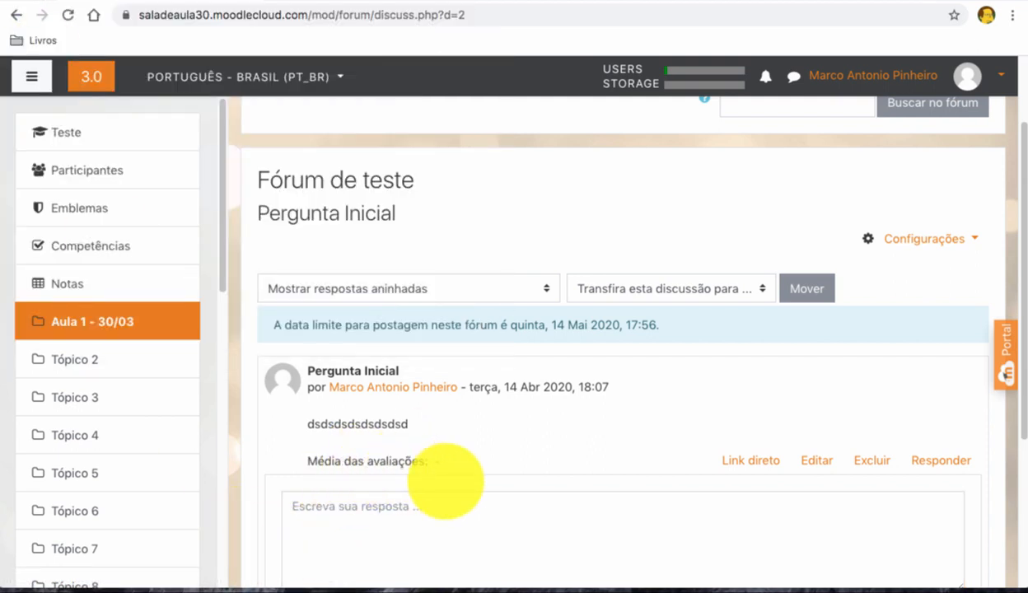
scroll(445, 481, down, 5)
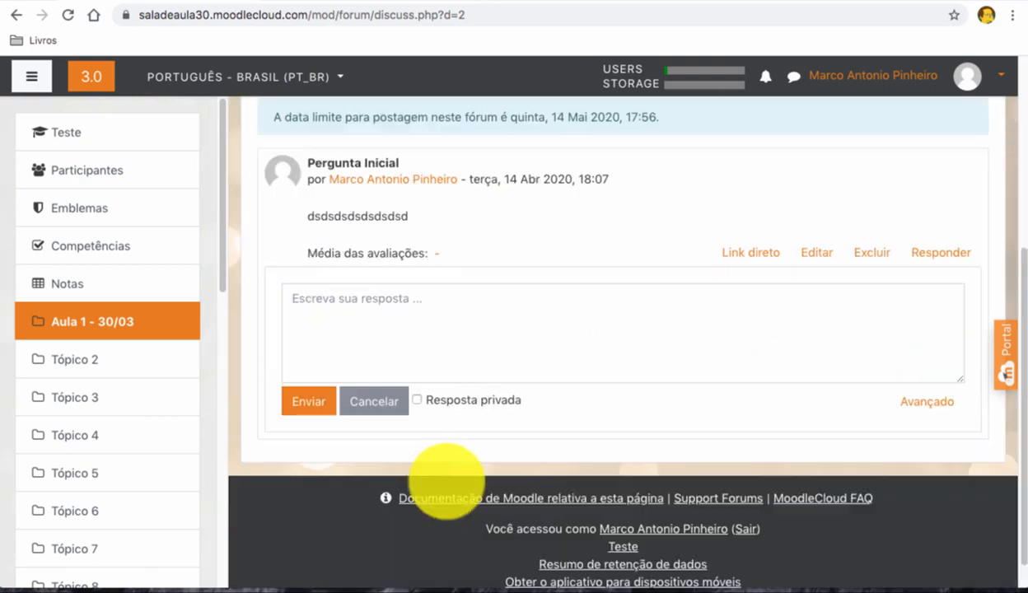
scroll(445, 481, up, 4)
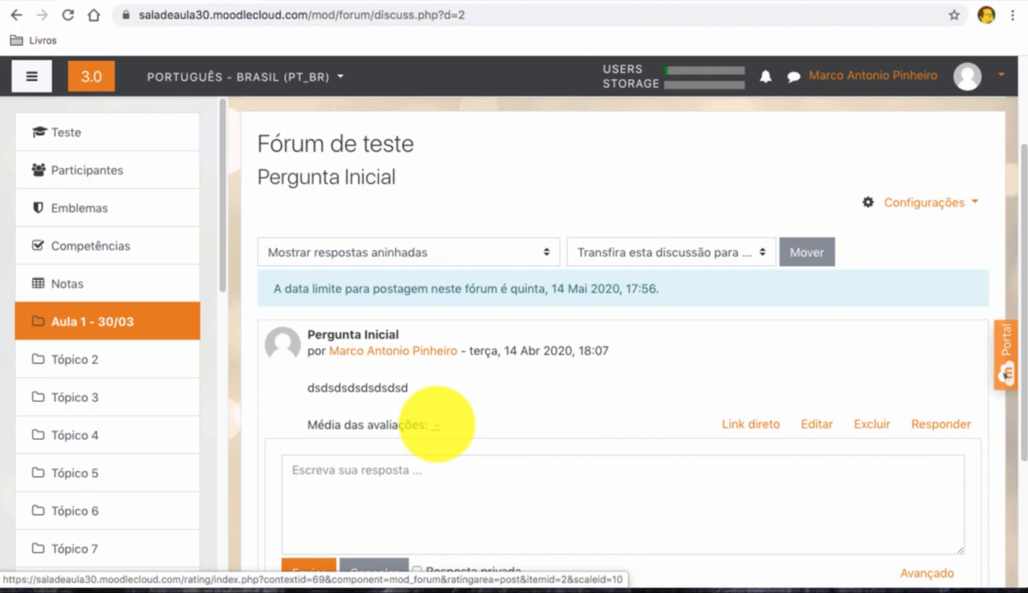
scroll(436, 424, down, 3)
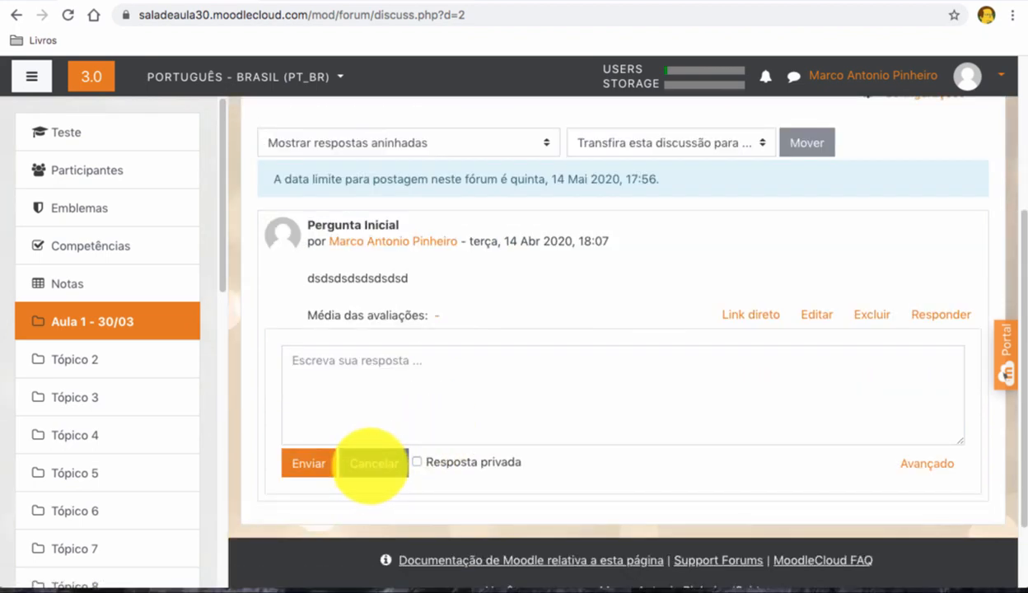
click(374, 466)
scroll(807, 346, up, 2)
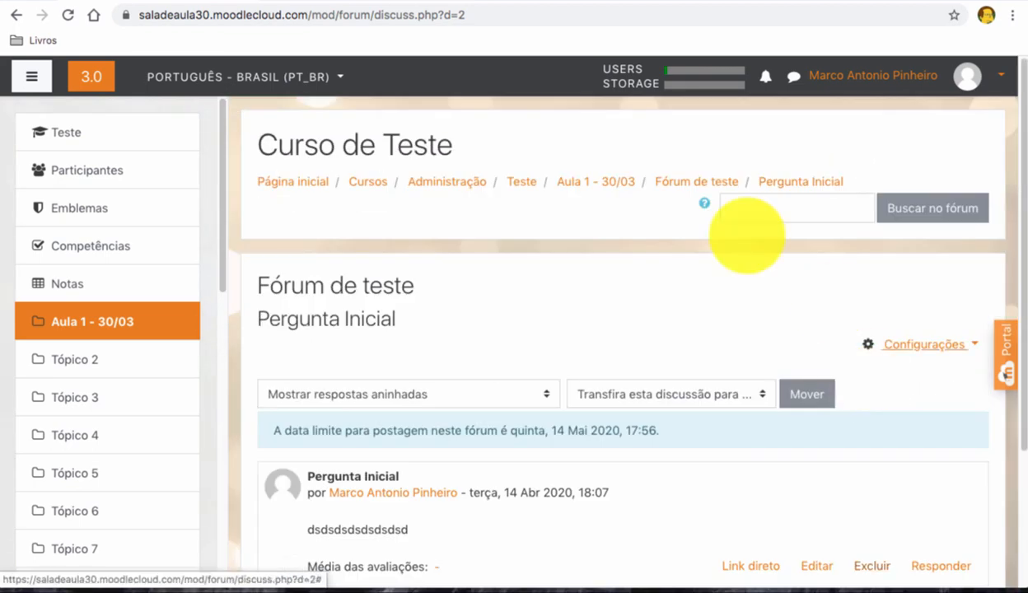